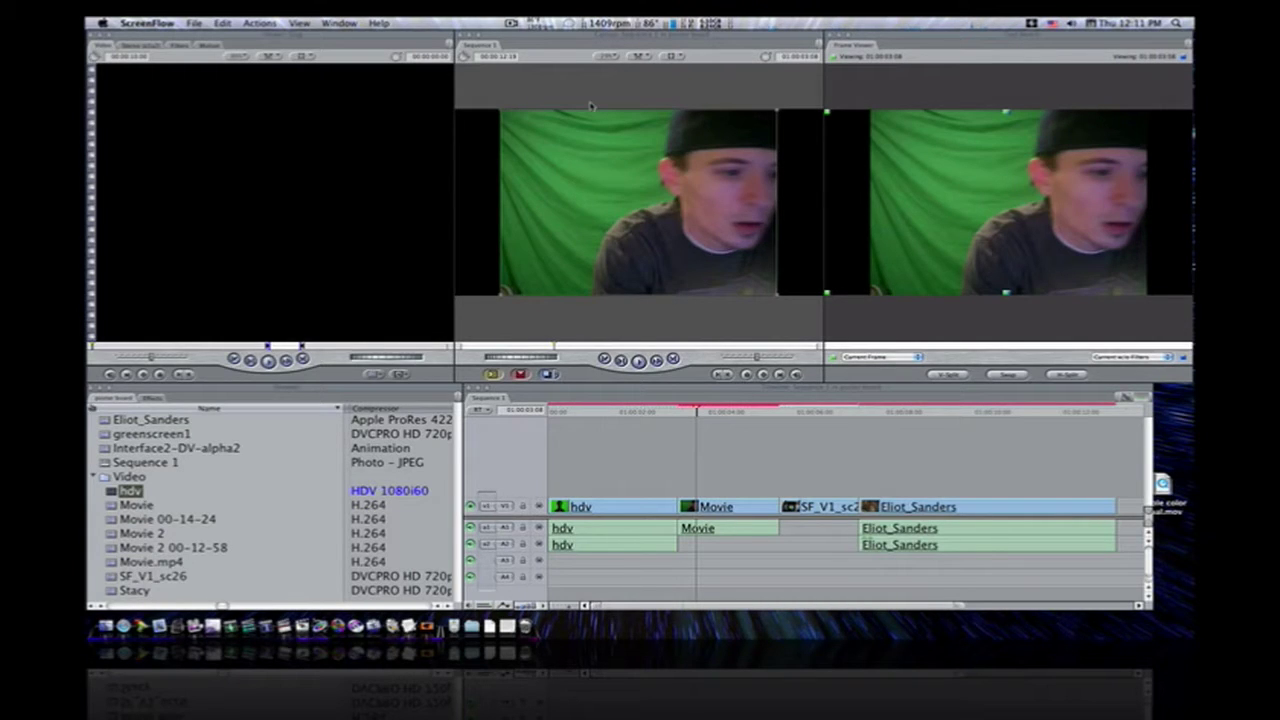
Switch to Final Cut Pro, showing Sequence 1 with its hdv, Movie and Eliot_Sanders clips
{"action": "left_click", "coordinate": [505, 91]}
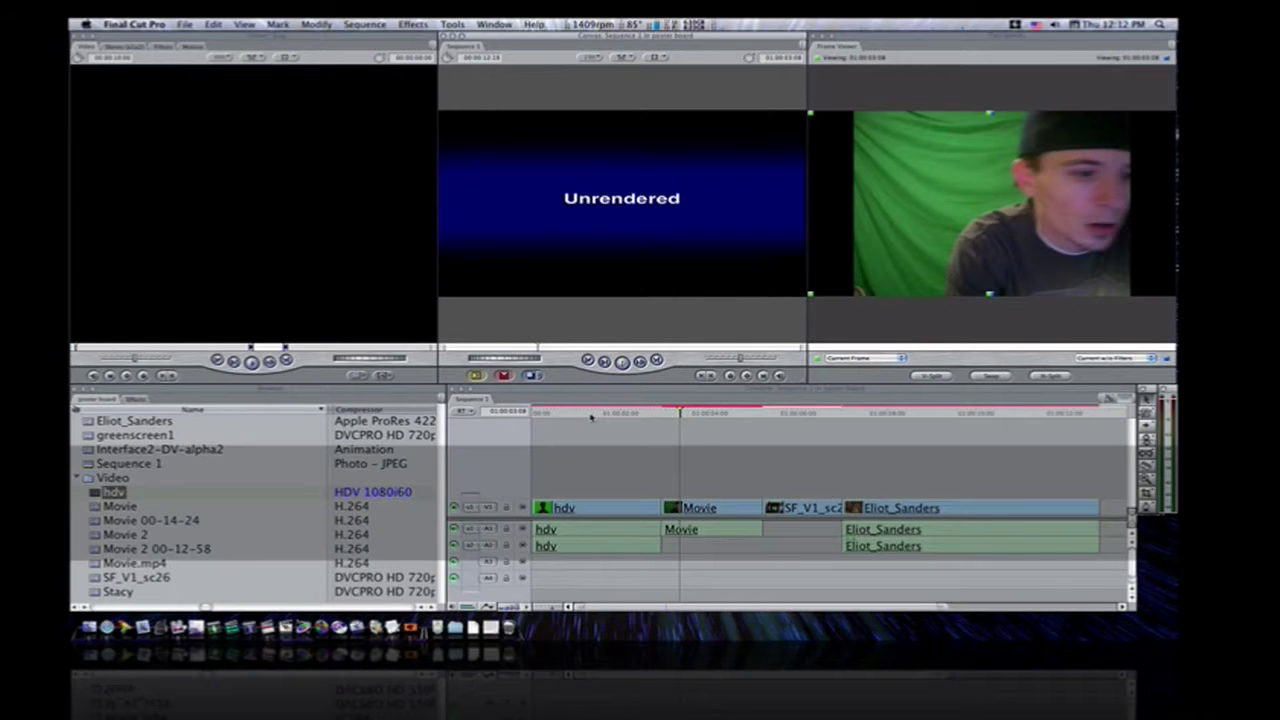
Play the opening of Sequence 1, scrub back, and replay it to see the Unrendered frames
{"action": "key", "text": "space"}
{"action": "key", "text": "space"}
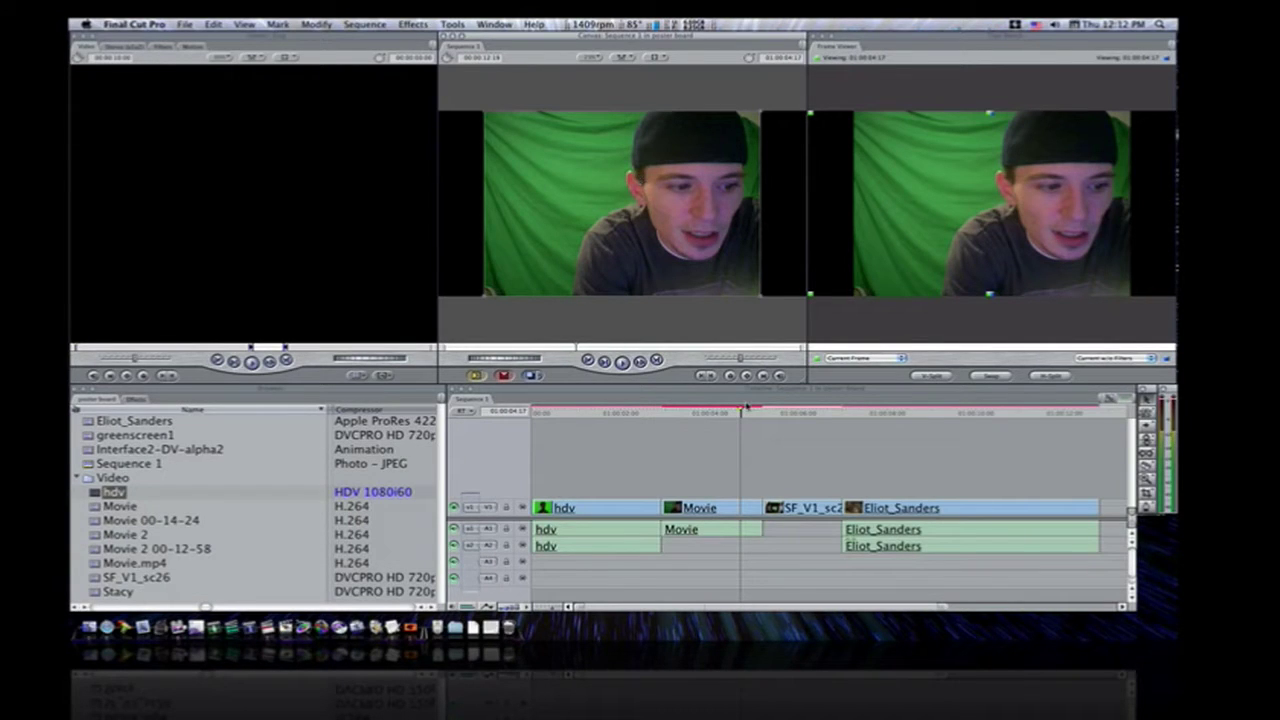
{"action": "left_click_drag", "start_coordinate": [742, 412], "coordinate": [655, 438]}
{"action": "key", "text": "space"}
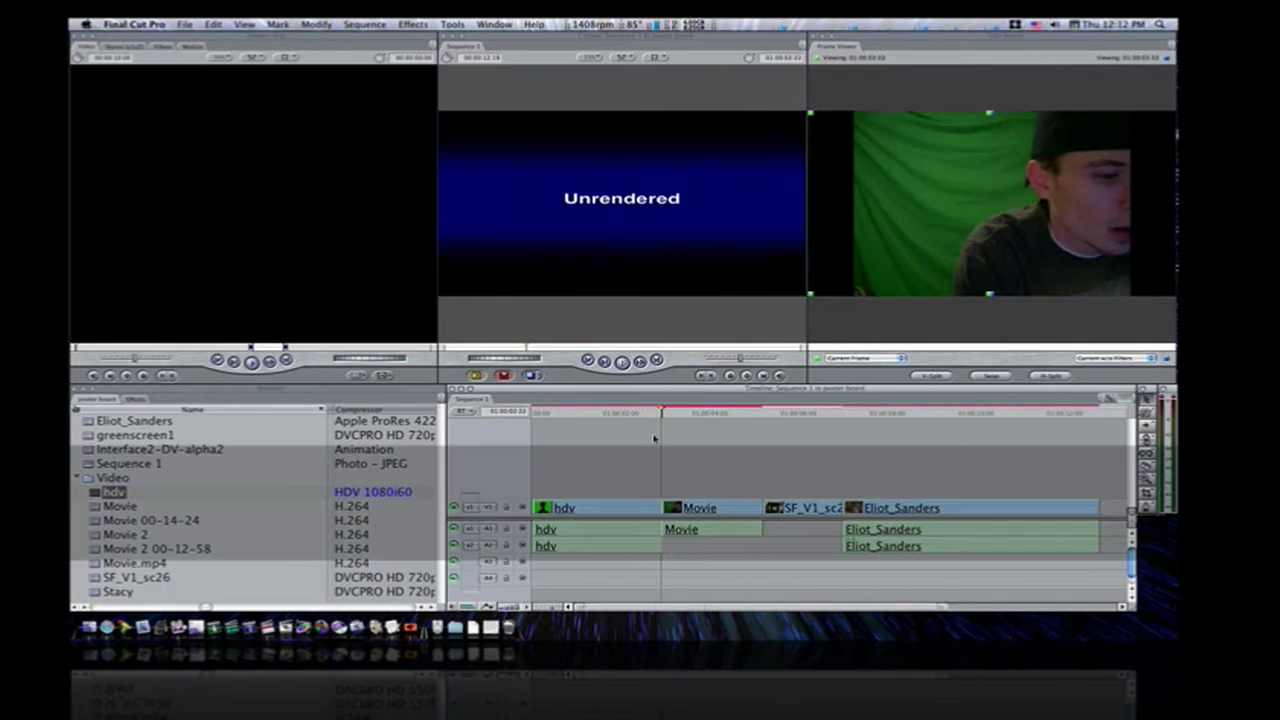
{"action": "key", "text": "space"}
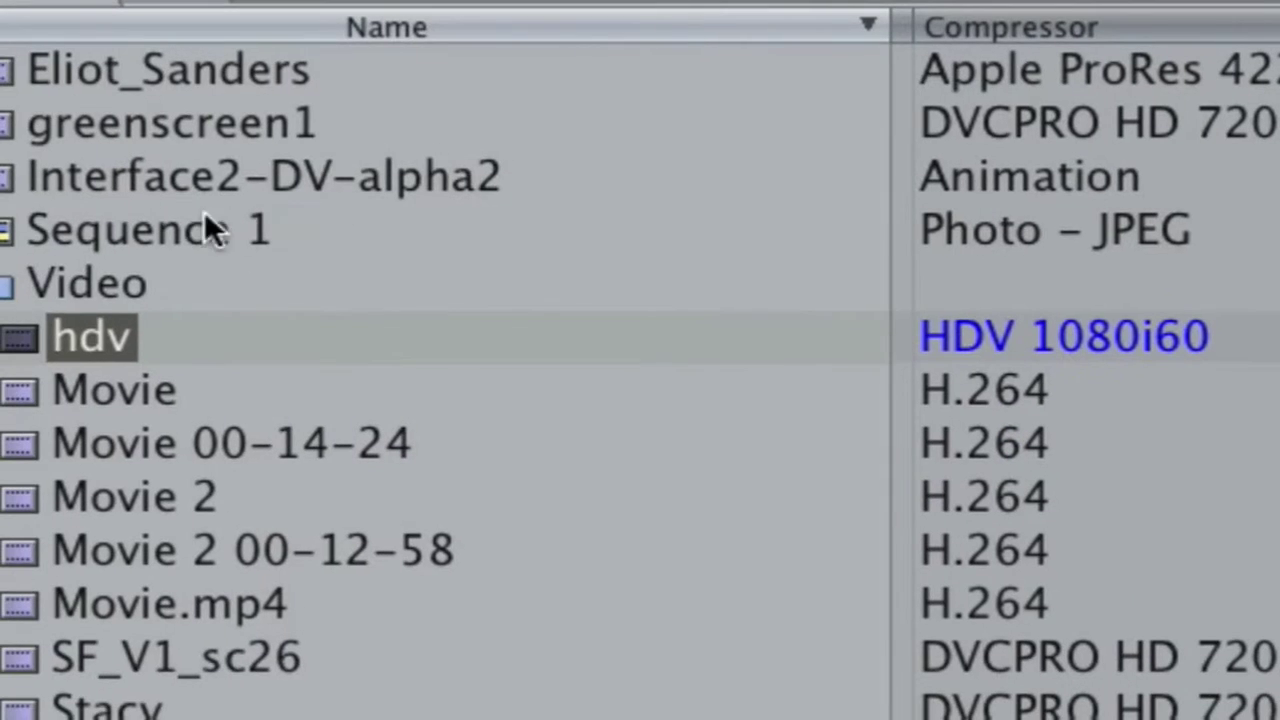
Select Sequence 1 and enlarge the Browser to compare clip frame sizes, frame rates and audio formats
{"action": "left_click", "coordinate": [204, 213]}
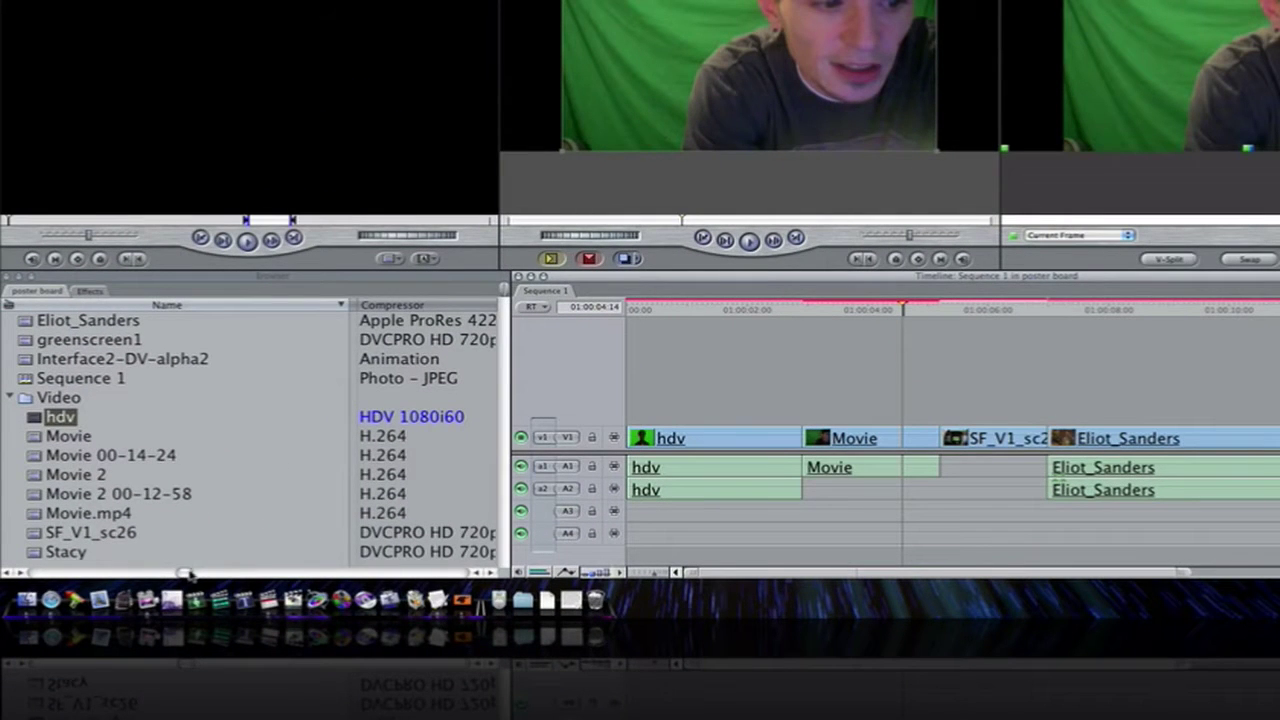
{"action": "left_click_drag", "start_coordinate": [188, 572], "coordinate": [38, 572]}
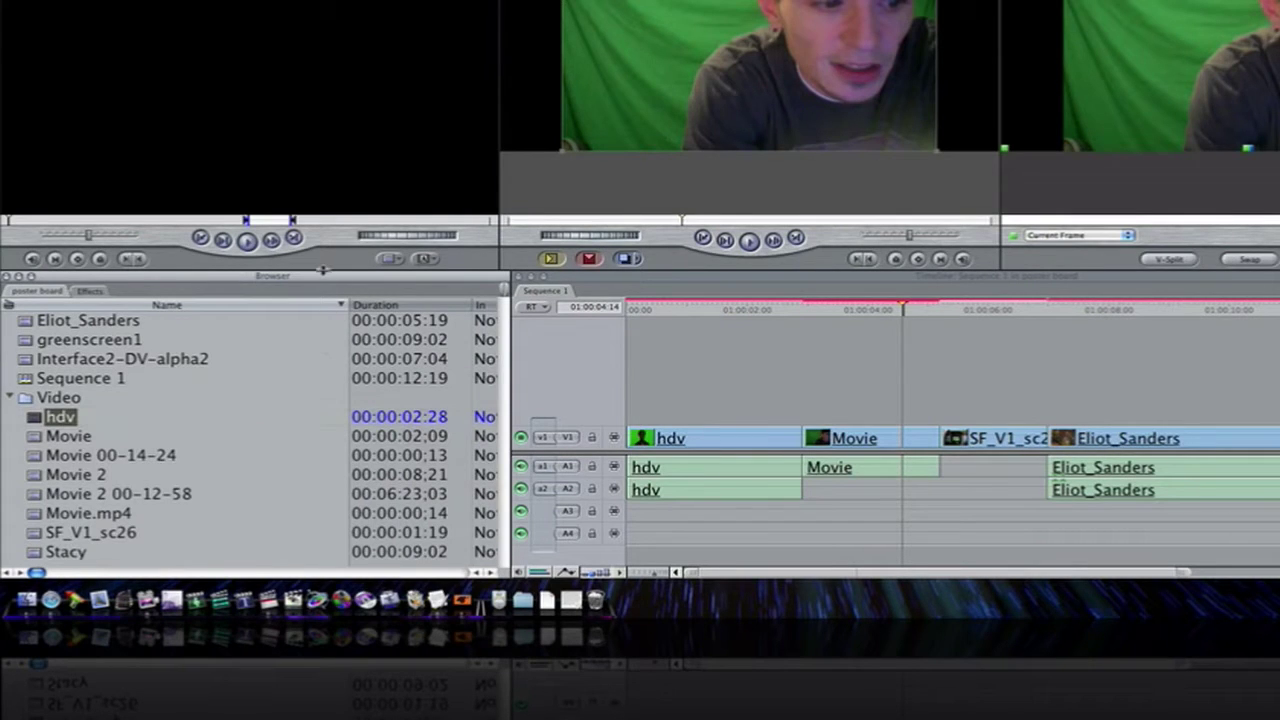
{"action": "left_click_drag", "start_coordinate": [322, 273], "coordinate": [338, 161]}
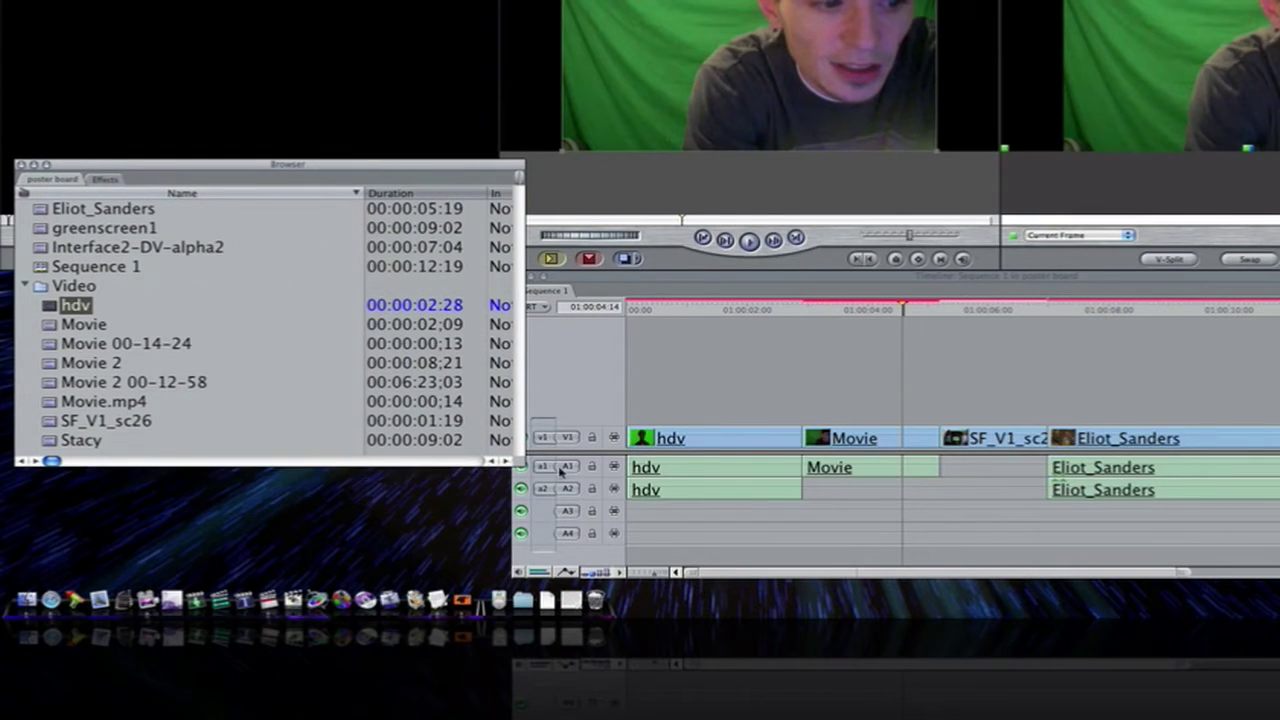
{"action": "left_click_drag", "start_coordinate": [520, 462], "coordinate": [1103, 462]}
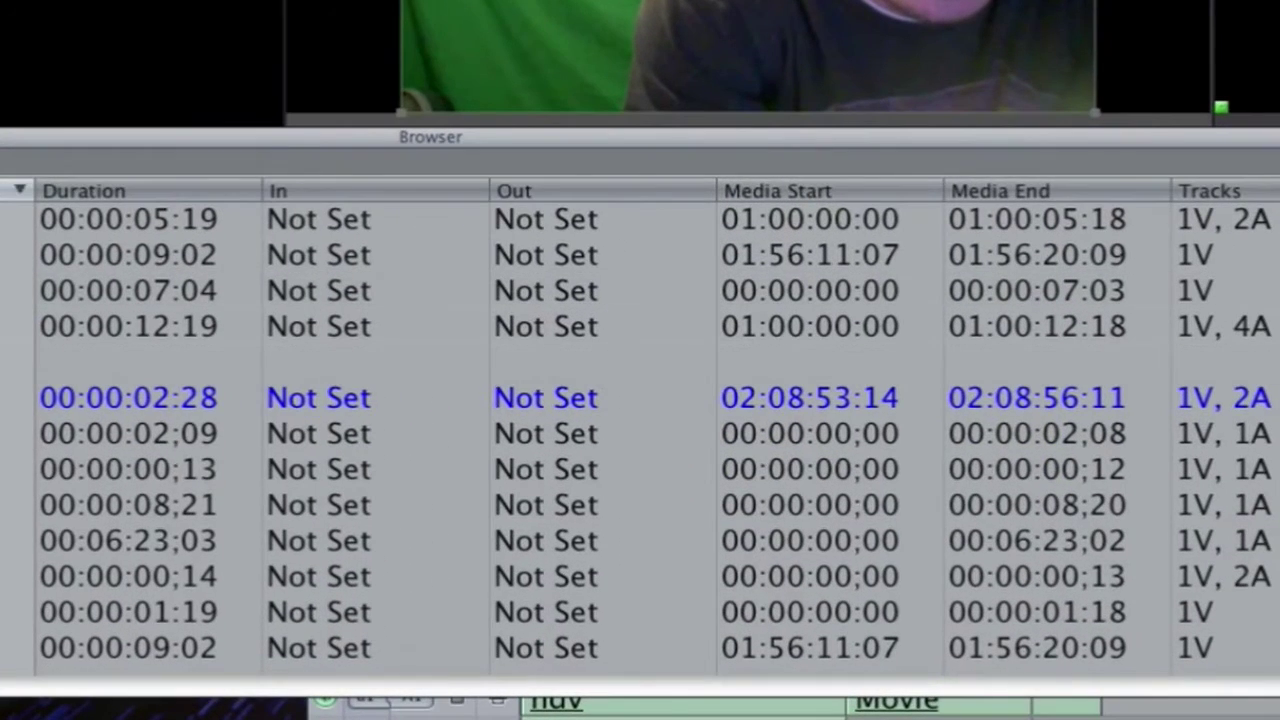
{"action": "scroll", "coordinate": [652, 426], "scroll_direction": "right", "scroll_amount": 15}
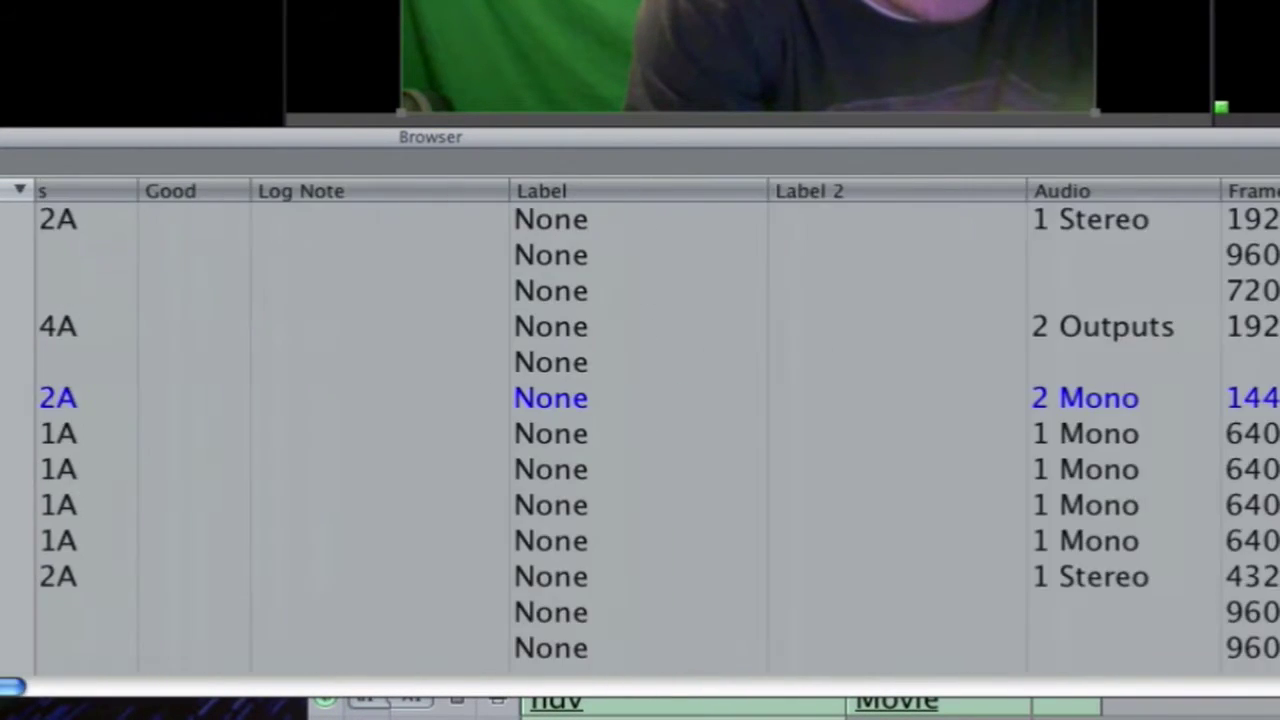
{"action": "left_click_drag", "start_coordinate": [2, 700], "coordinate": [213, 705]}
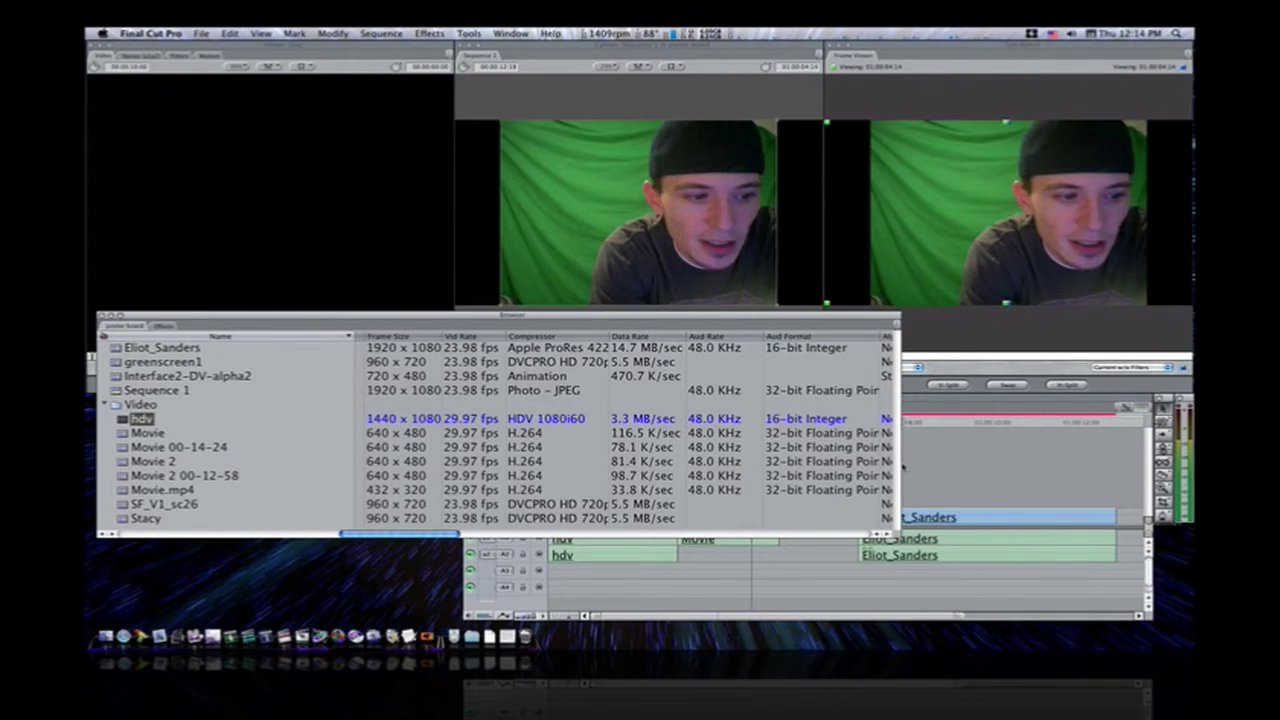
Narrow and lower the Browser, then scroll to Compressor to see Sequence 1 uses Photo - JPEG
{"action": "left_click_drag", "start_coordinate": [902, 467], "coordinate": [456, 486]}
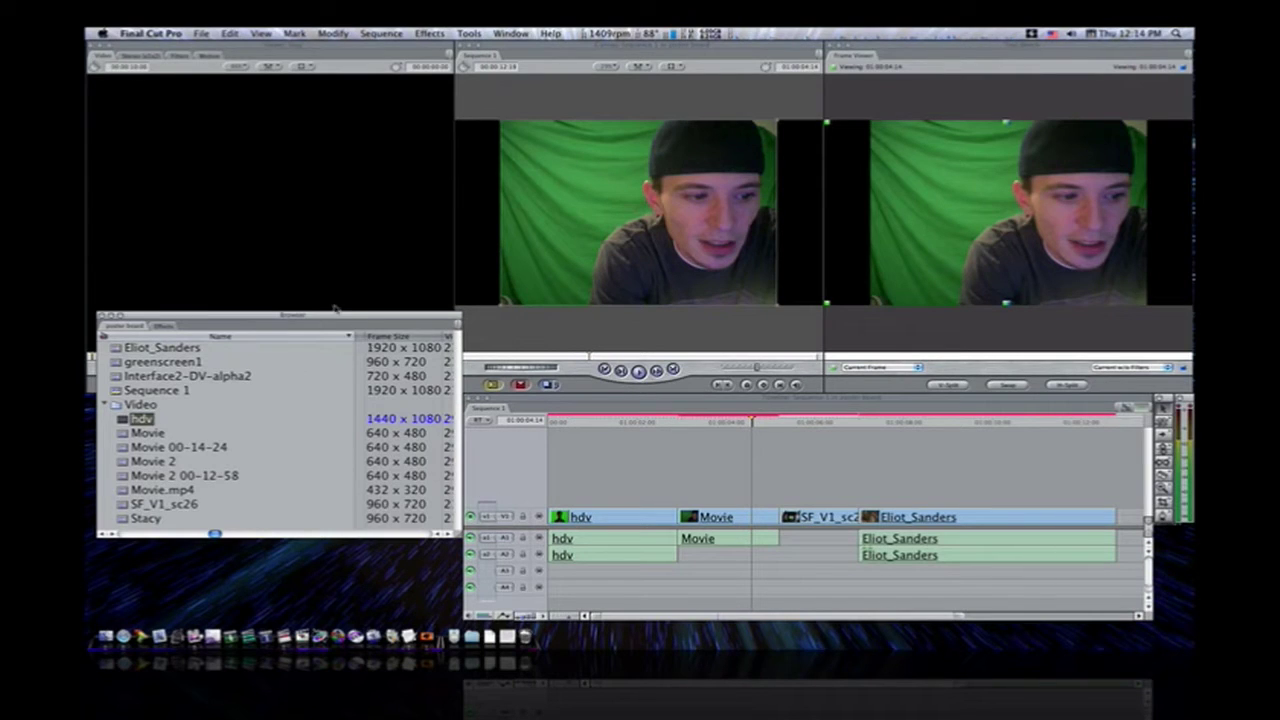
{"action": "left_click_drag", "start_coordinate": [334, 313], "coordinate": [338, 402]}
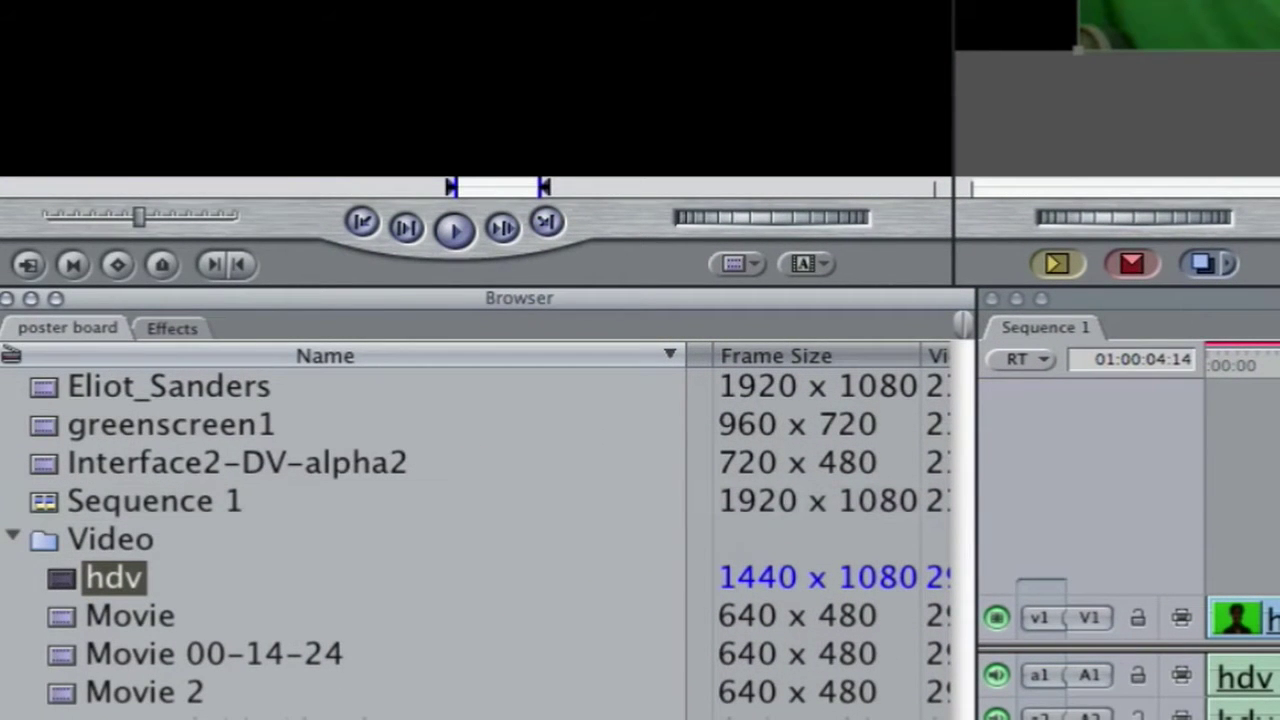
{"action": "scroll", "coordinate": [818, 531], "scroll_direction": "right", "scroll_amount": 10}
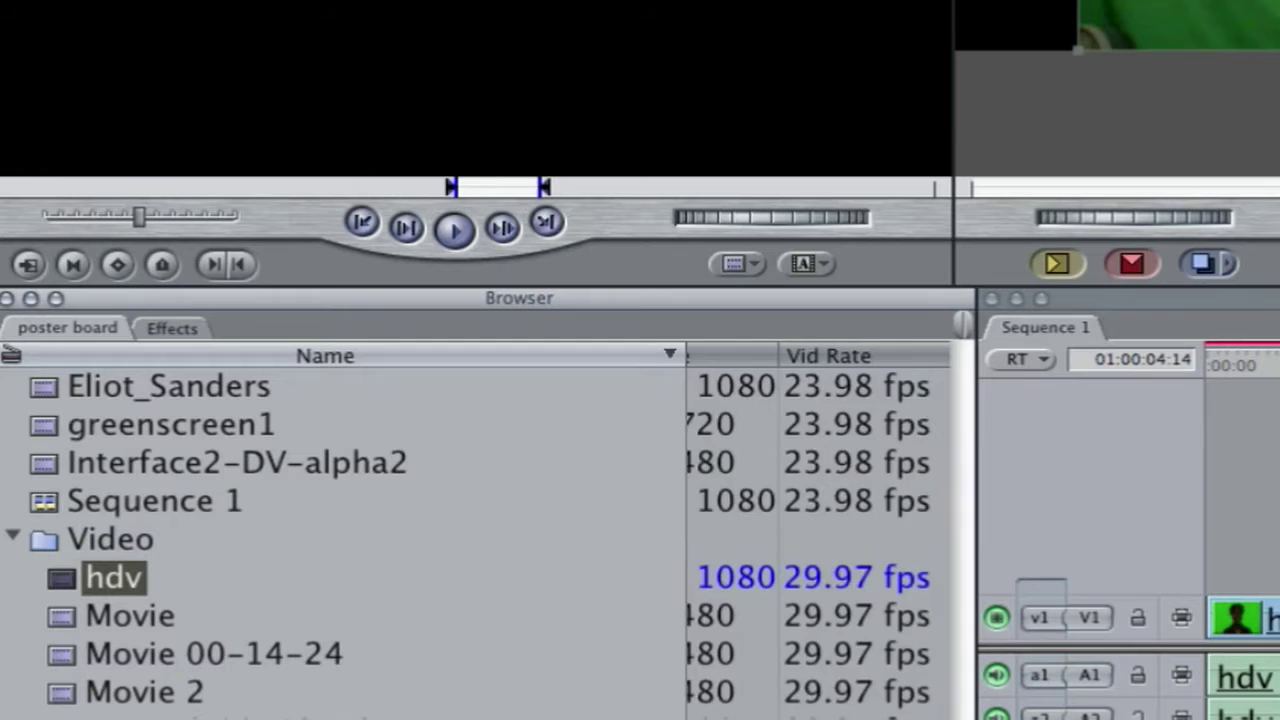
{"action": "scroll", "coordinate": [818, 531], "scroll_direction": "right", "scroll_amount": 4}
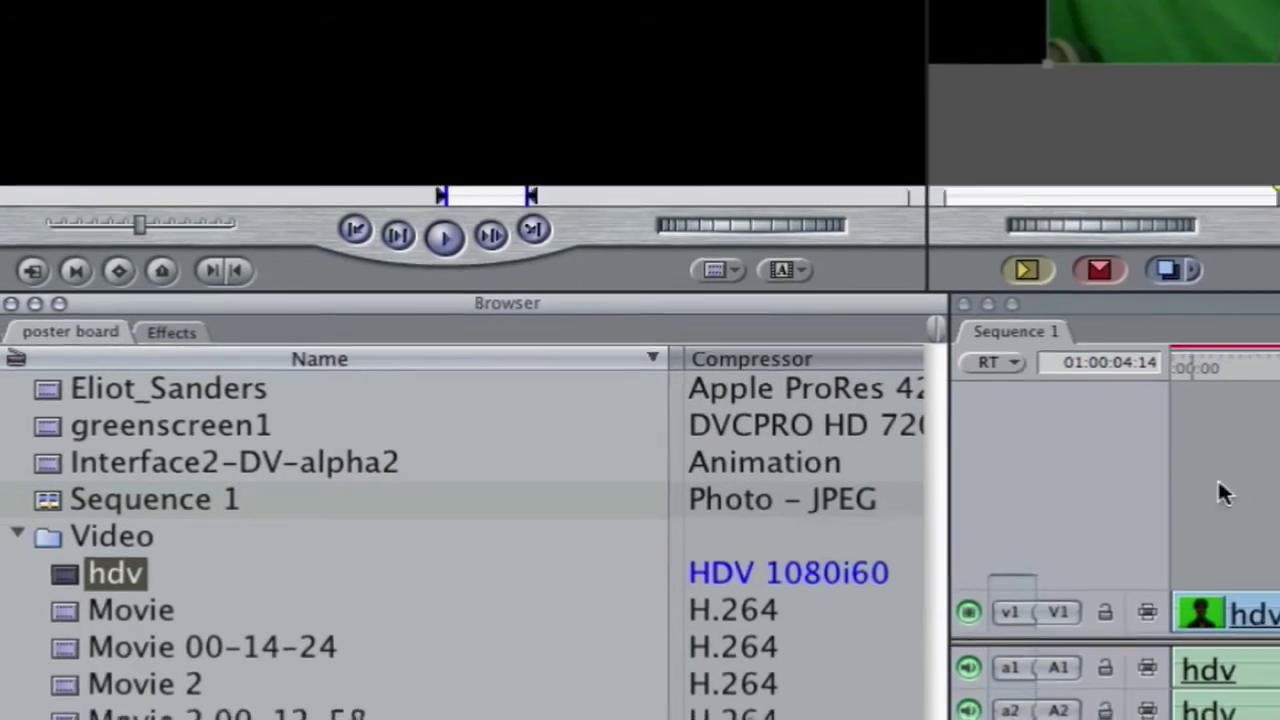
In Sequence Settings, switch Sequence 1's compressor from Photo - JPEG to Animation and confirm
{"action": "left_click", "coordinate": [610, 458]}
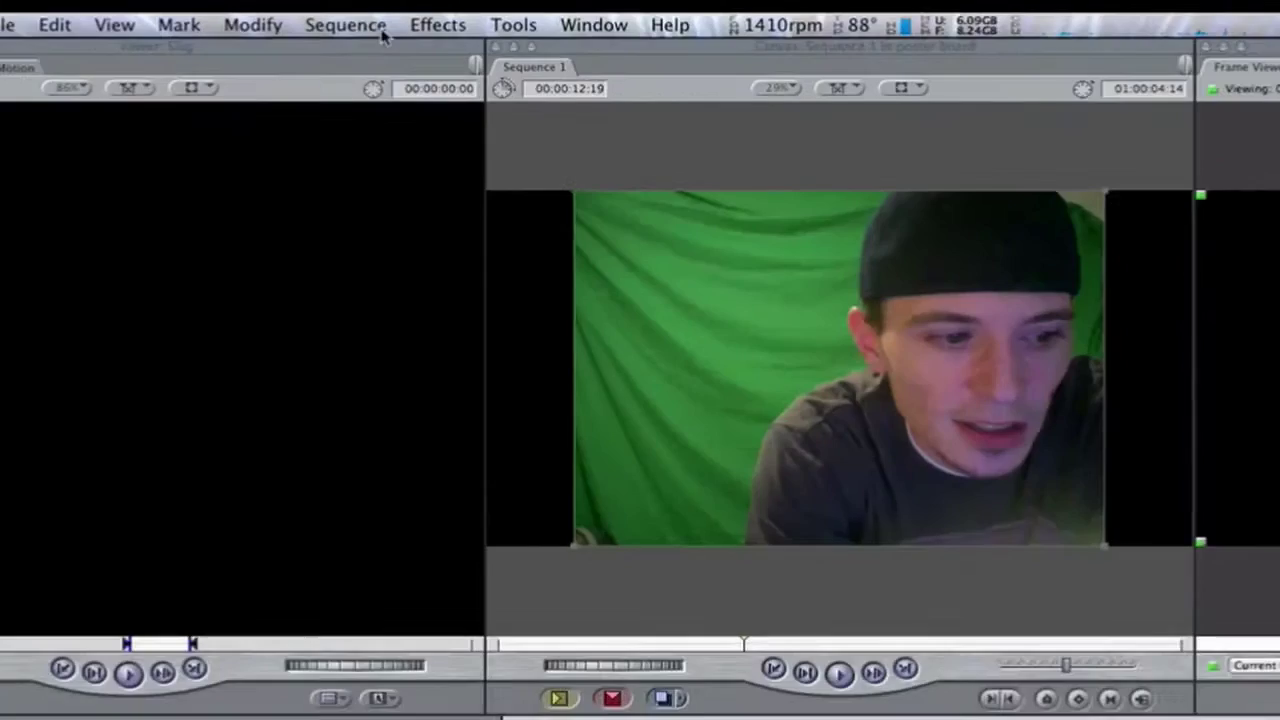
{"action": "left_click", "coordinate": [381, 30]}
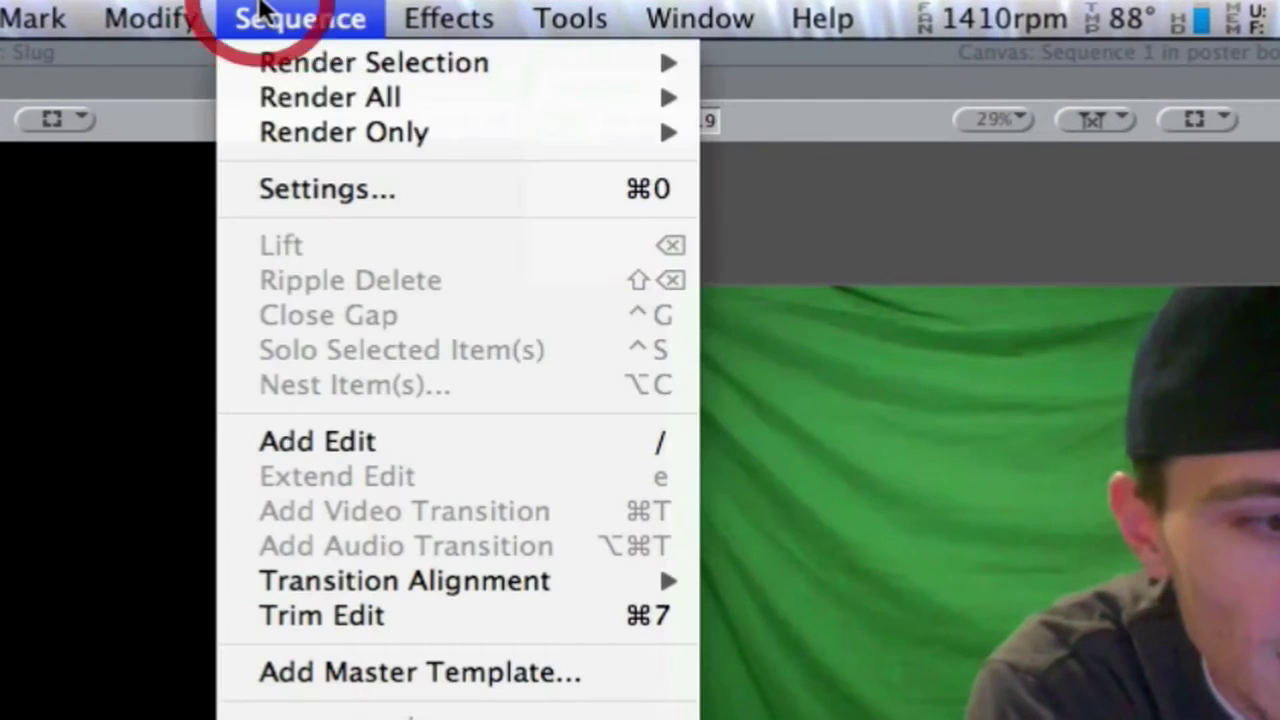
{"action": "left_click", "coordinate": [340, 190]}
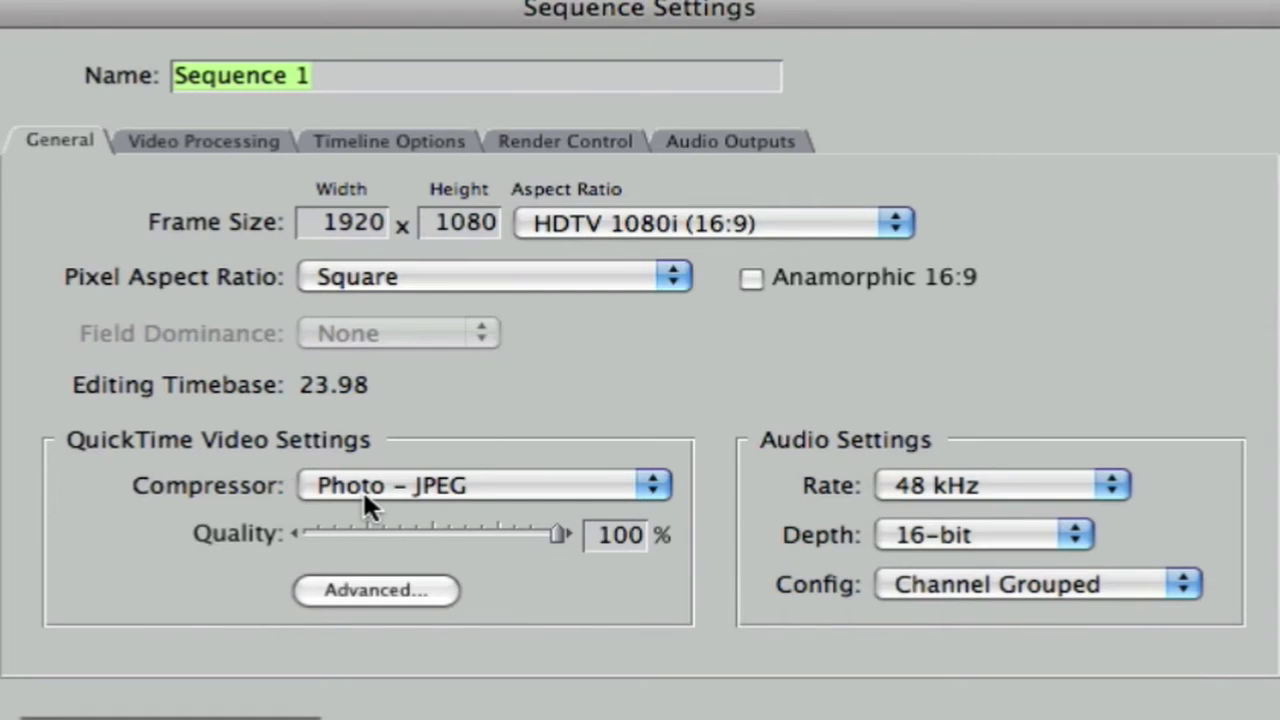
{"action": "left_click", "coordinate": [647, 488]}
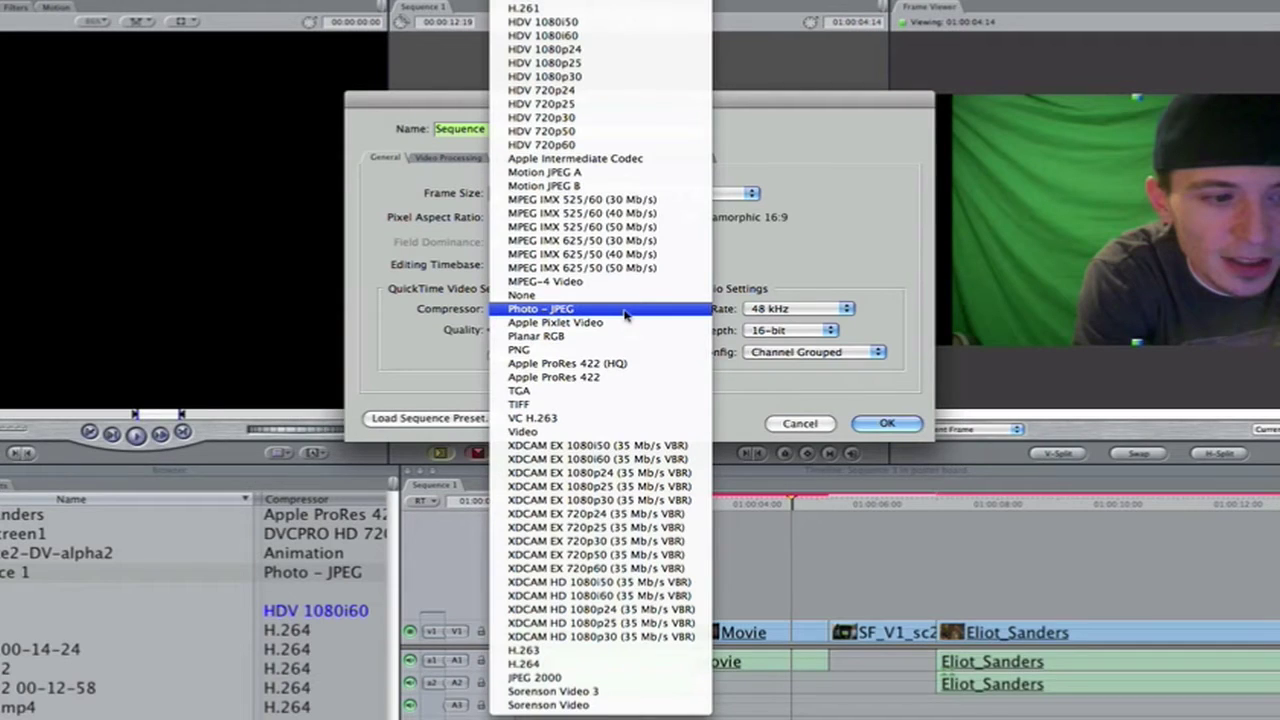
{"action": "scroll", "coordinate": [600, 100], "scroll_direction": "up", "scroll_amount": 5}
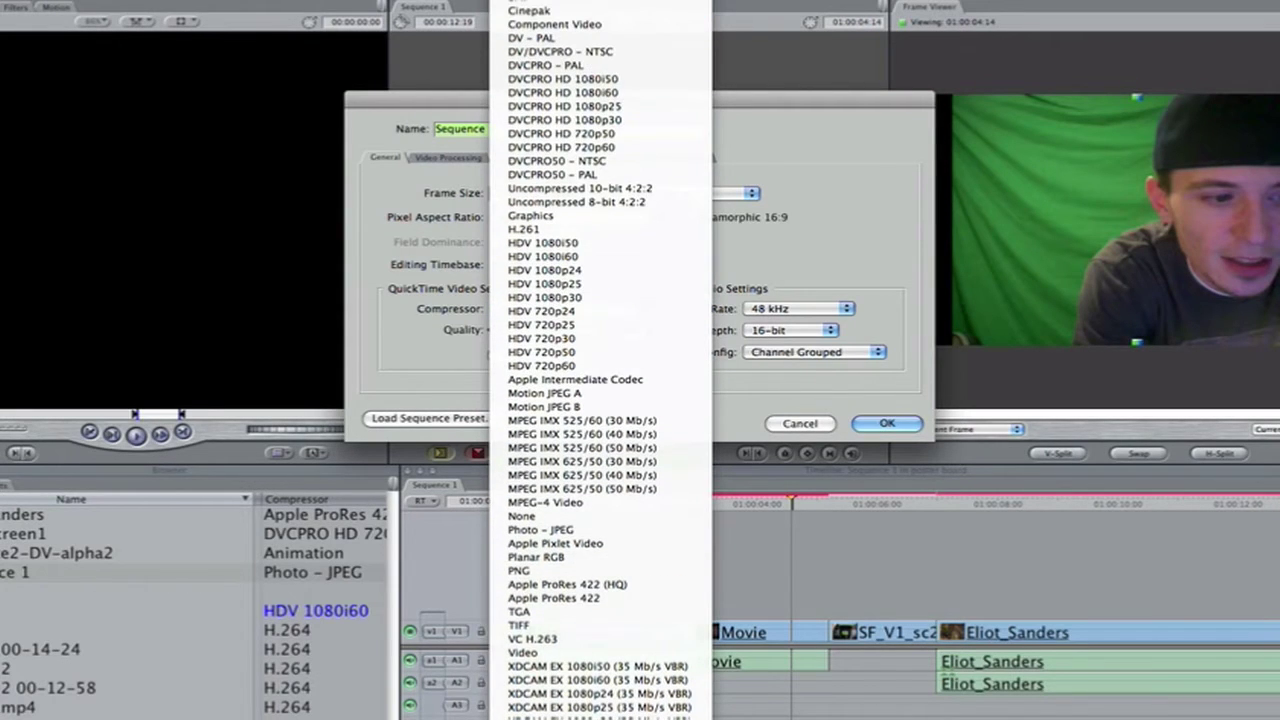
{"action": "left_click", "coordinate": [640, 5]}
{"action": "left_click", "coordinate": [945, 333]}
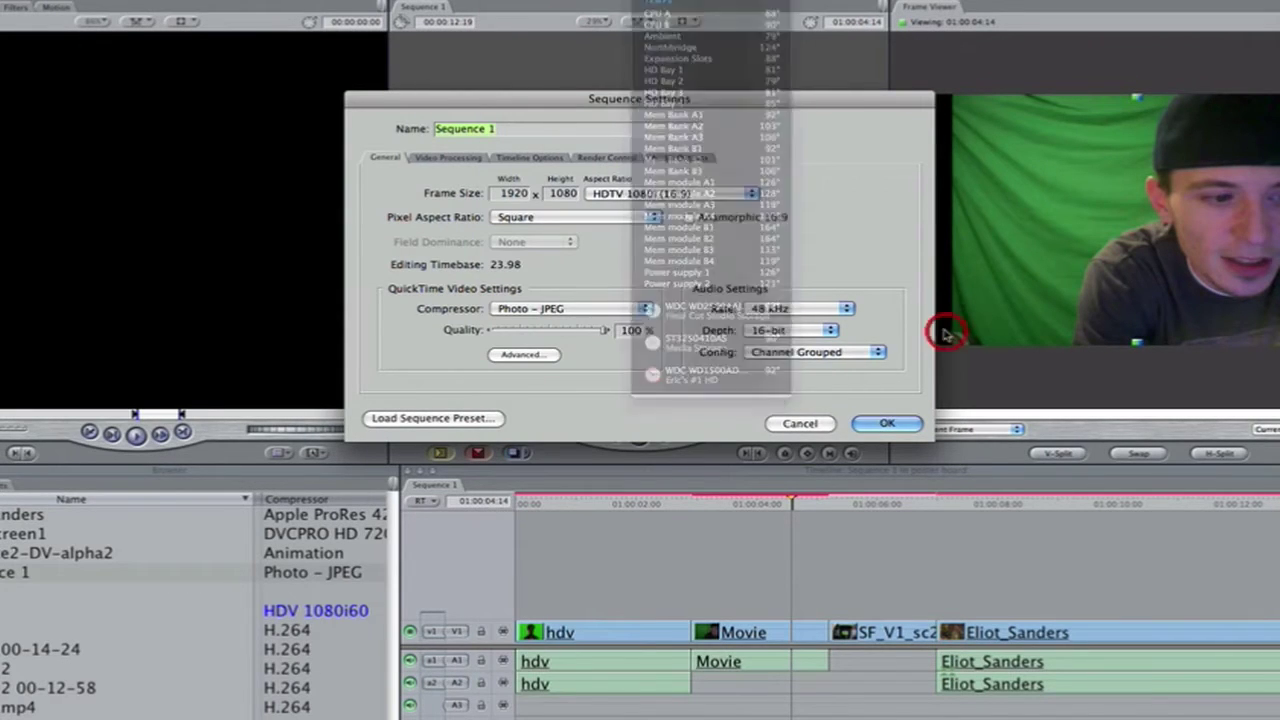
{"action": "left_click", "coordinate": [643, 310]}
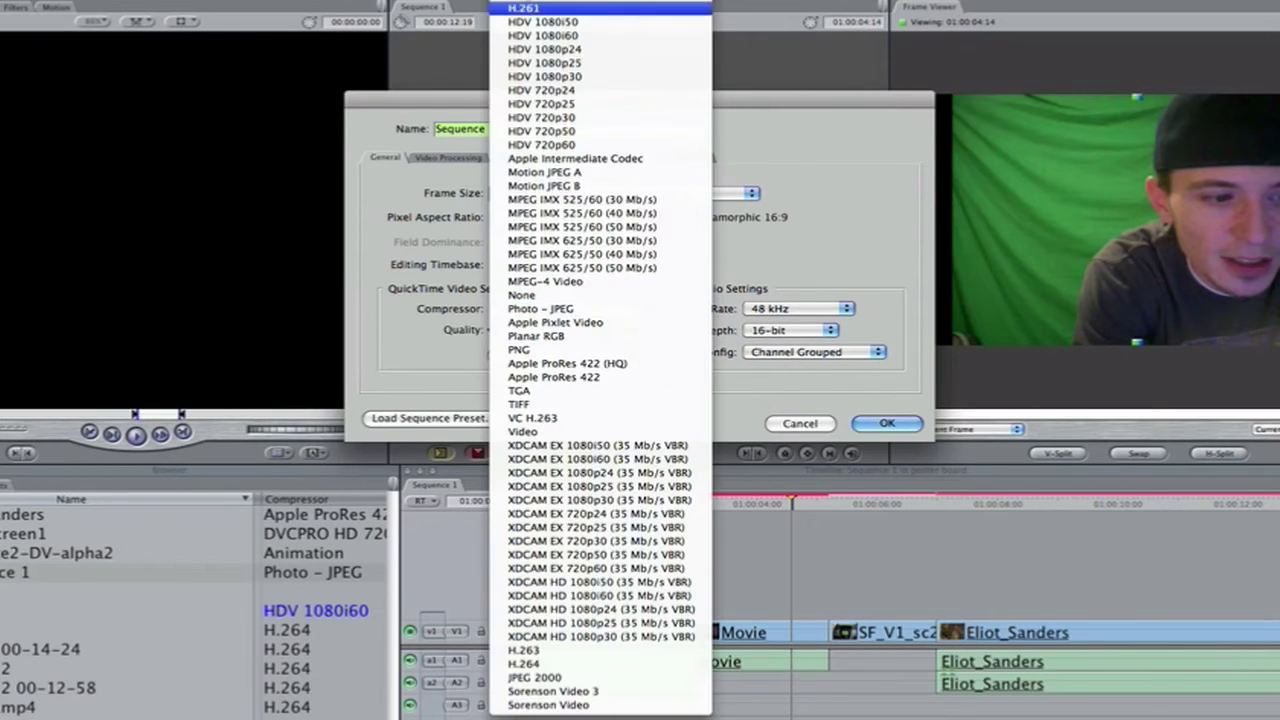
{"action": "scroll", "coordinate": [600, 360], "scroll_direction": "up", "scroll_amount": 5}
{"action": "left_click", "coordinate": [545, 4]}
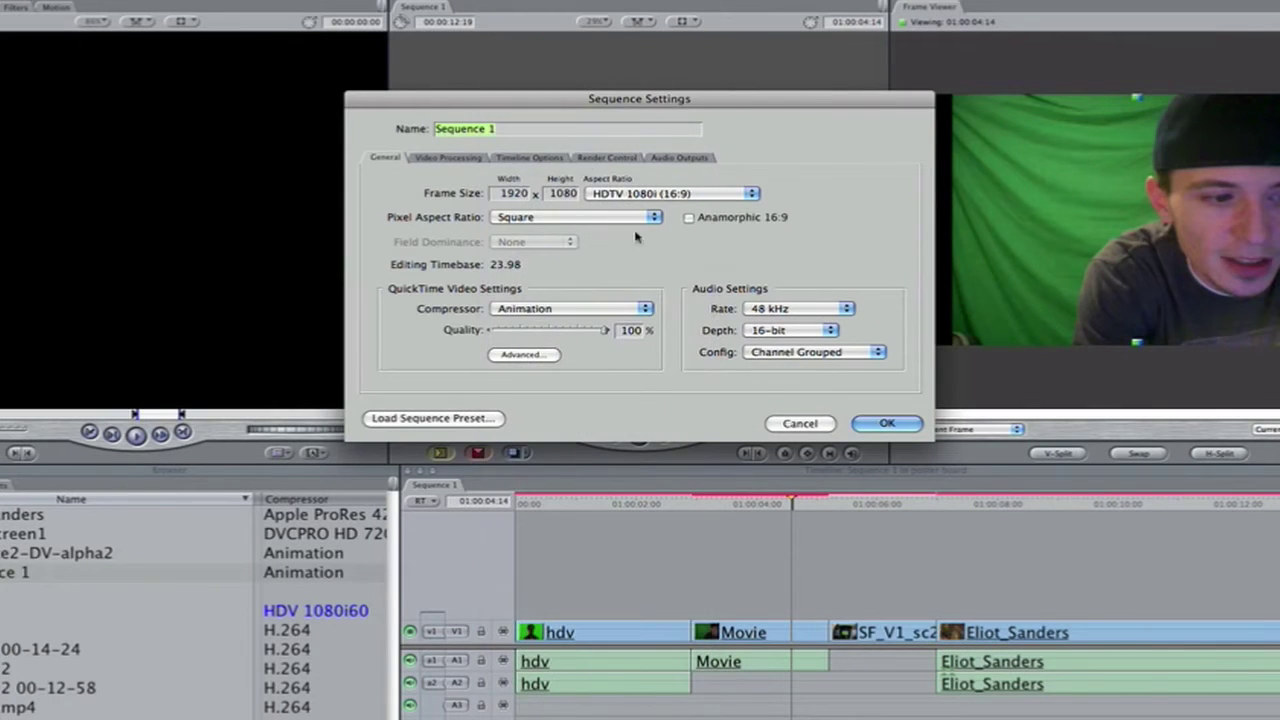
{"action": "left_click", "coordinate": [886, 423]}
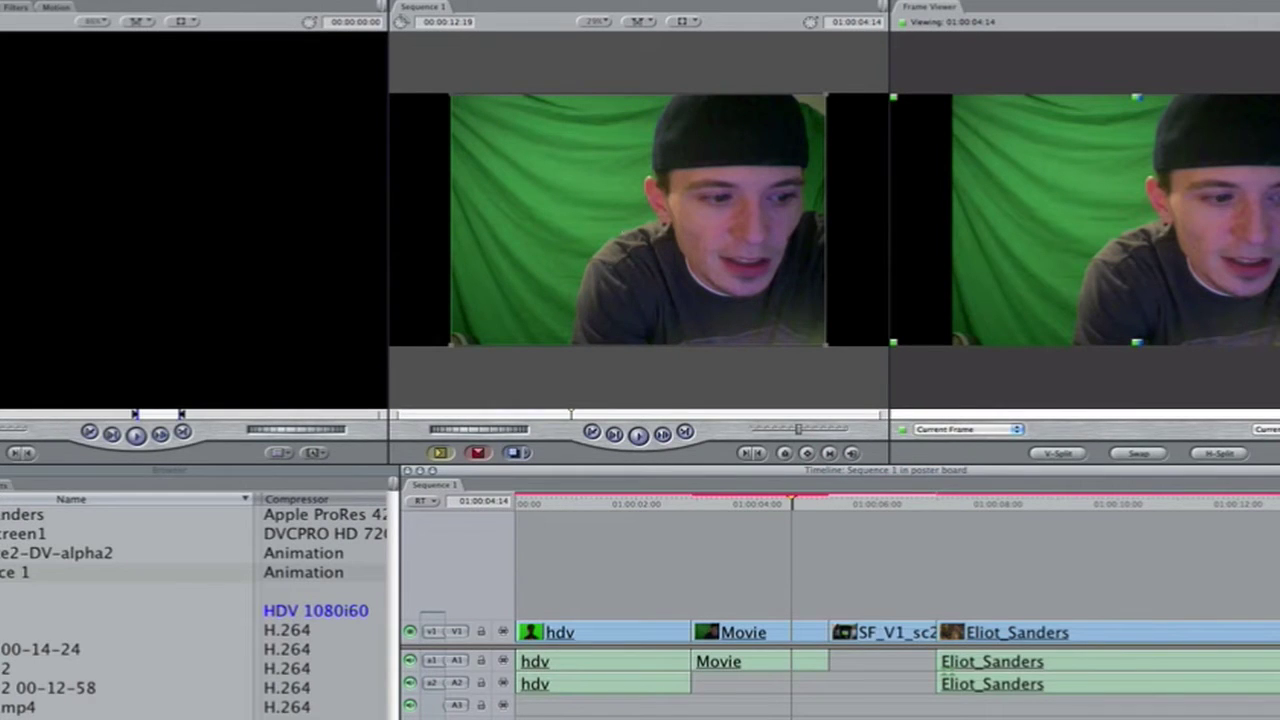
In Sequence Settings, pick Apple ProRes 422 as Sequence 1's compressor and apply it
{"action": "left_click", "coordinate": [300, 0]}
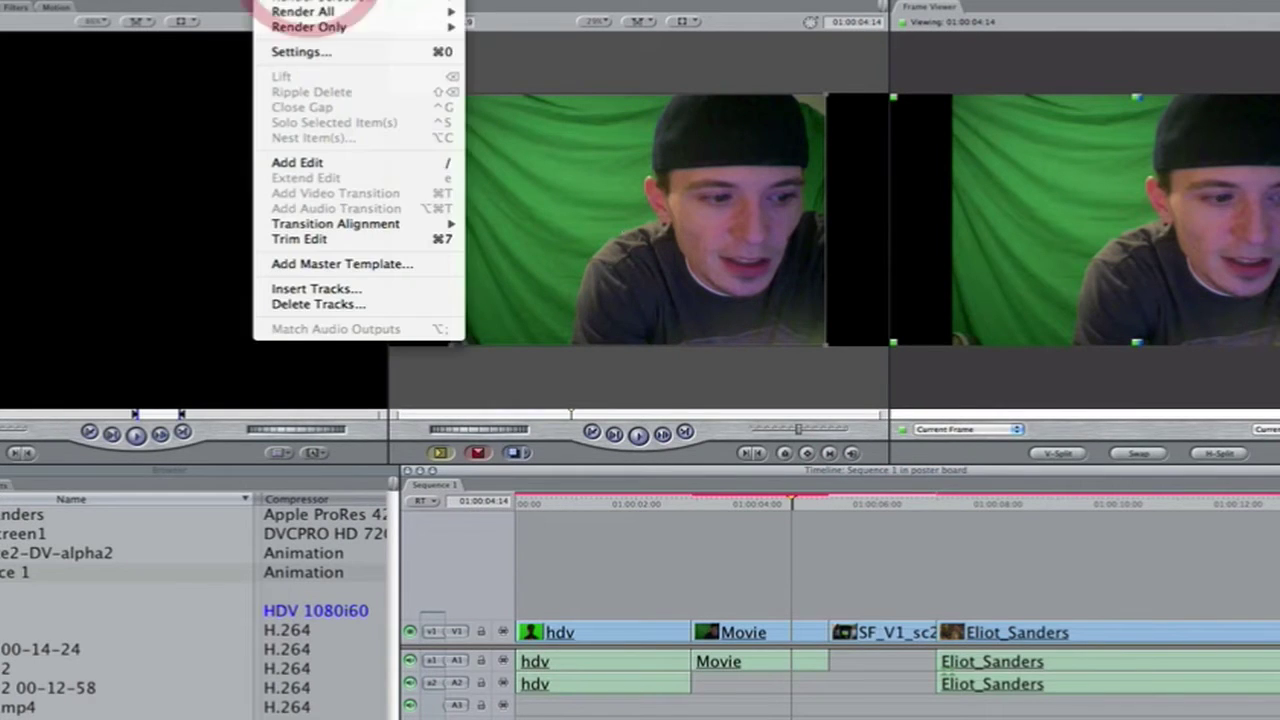
{"action": "left_click", "coordinate": [300, 51]}
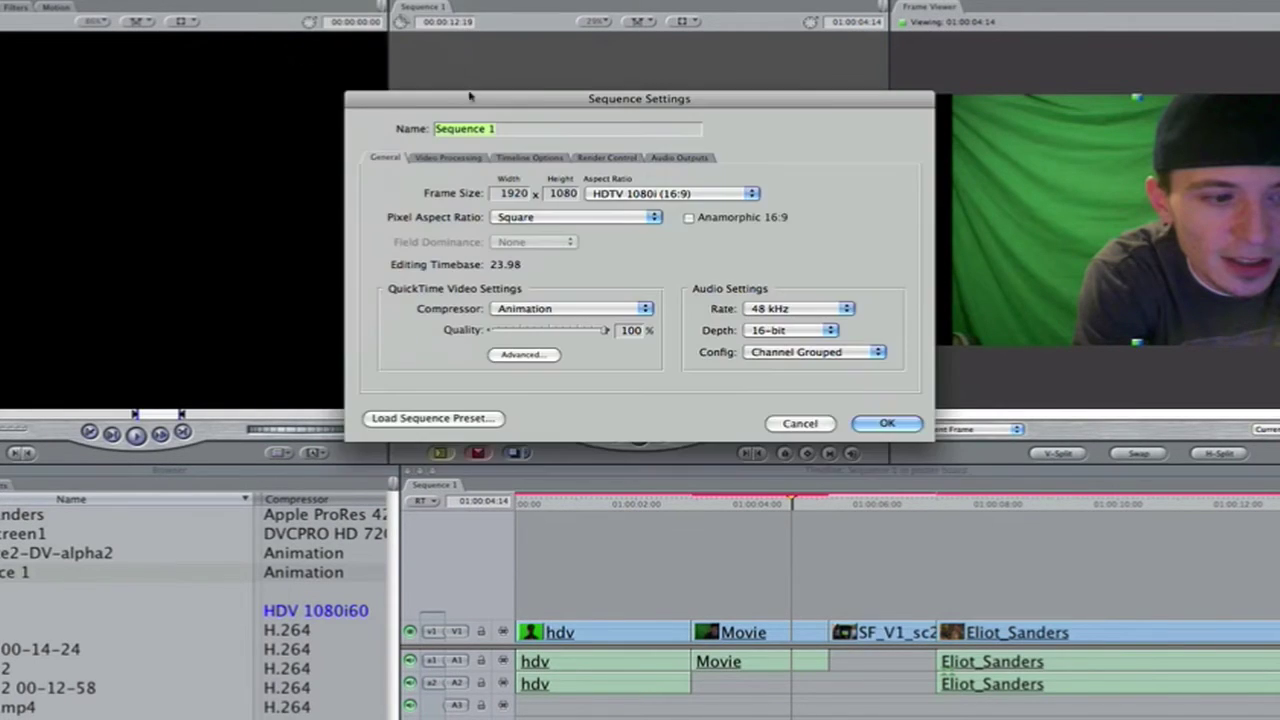
{"action": "left_click", "coordinate": [632, 308]}
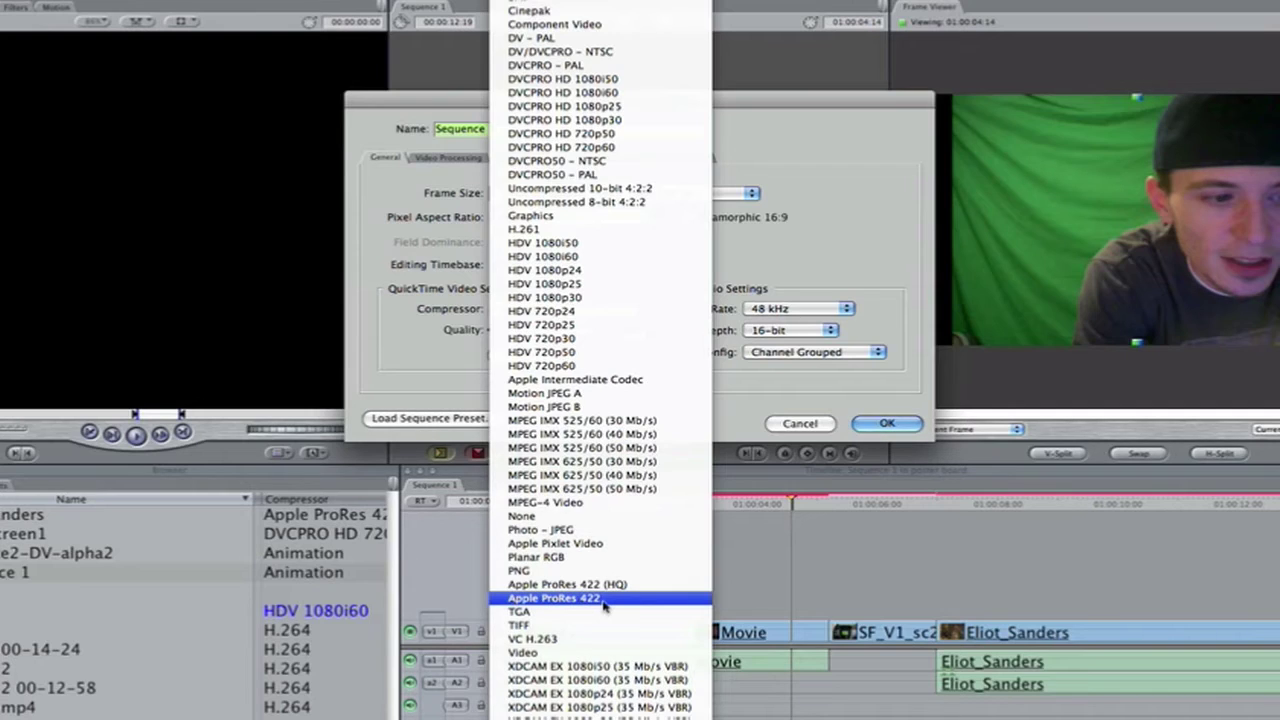
{"action": "left_click", "coordinate": [603, 600]}
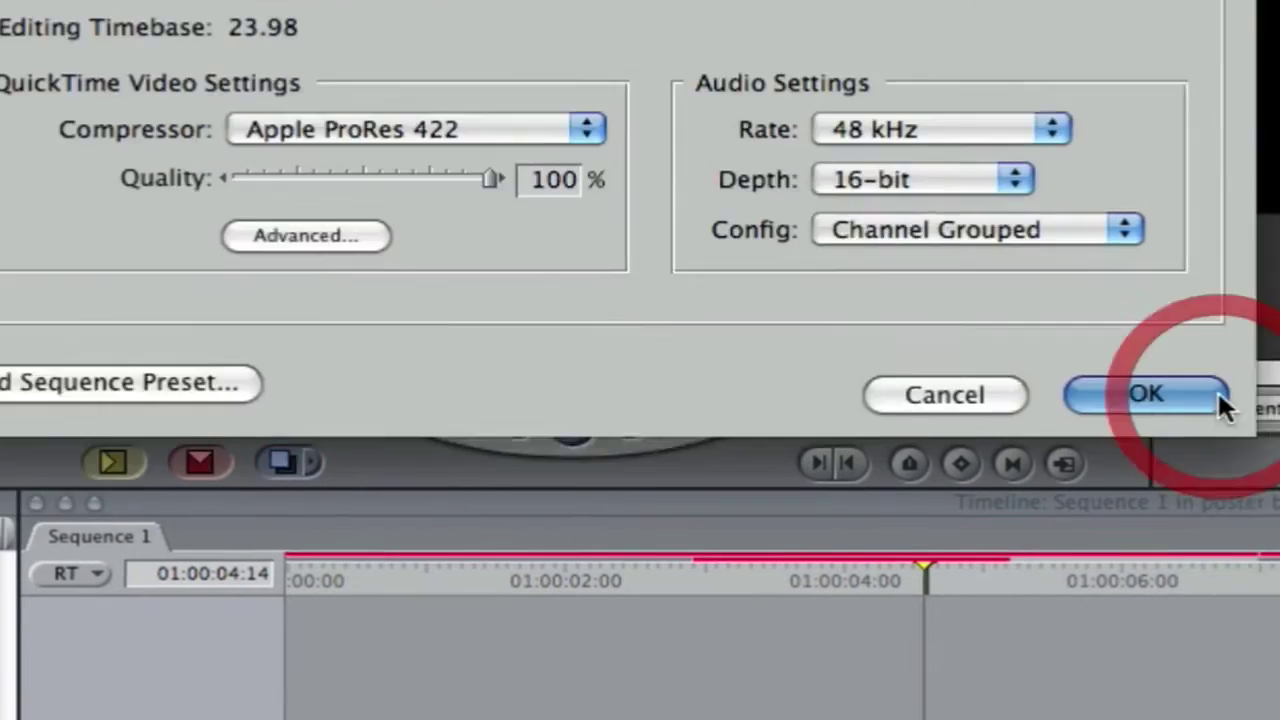
{"action": "left_click", "coordinate": [1230, 467]}
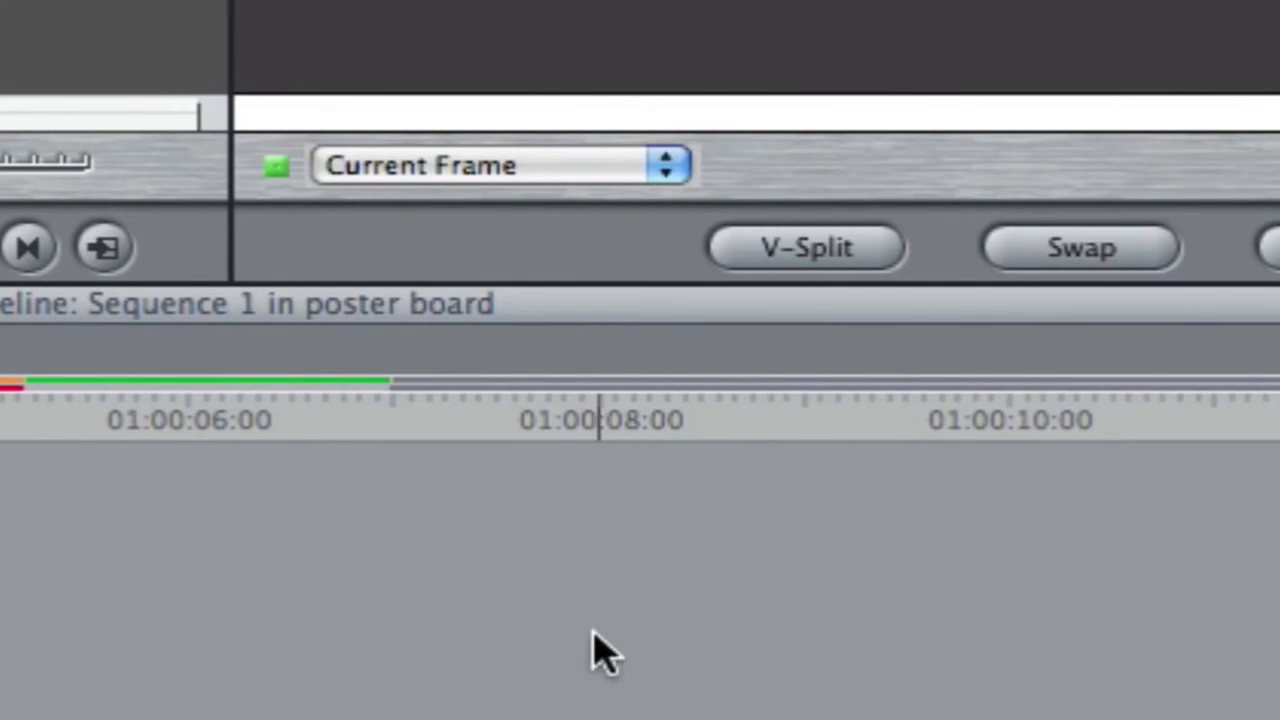
{"action": "left_click", "coordinate": [435, 392]}
{"action": "left_click_drag", "start_coordinate": [440, 405], "coordinate": [504, 570]}
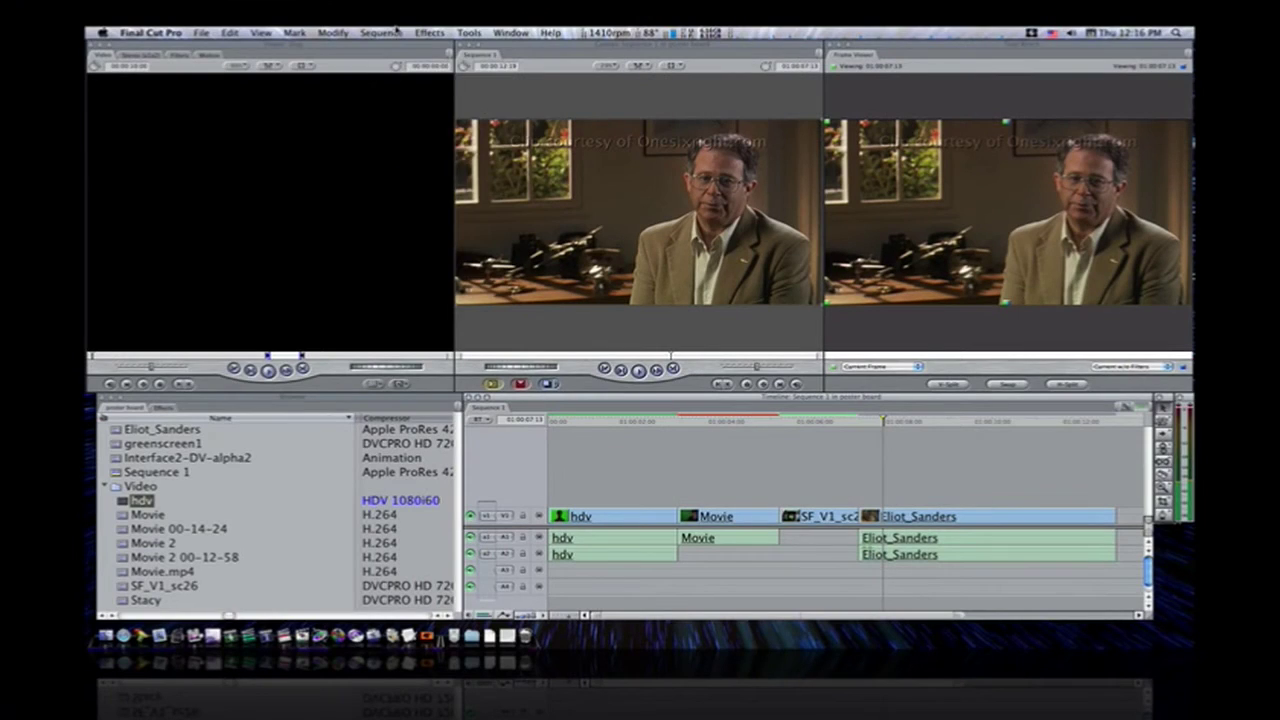
Open Sequence 1's settings, showing Apple ProRes 422 at 1920 x 1080, 23.98 timebase
{"action": "left_click", "coordinate": [390, 33]}
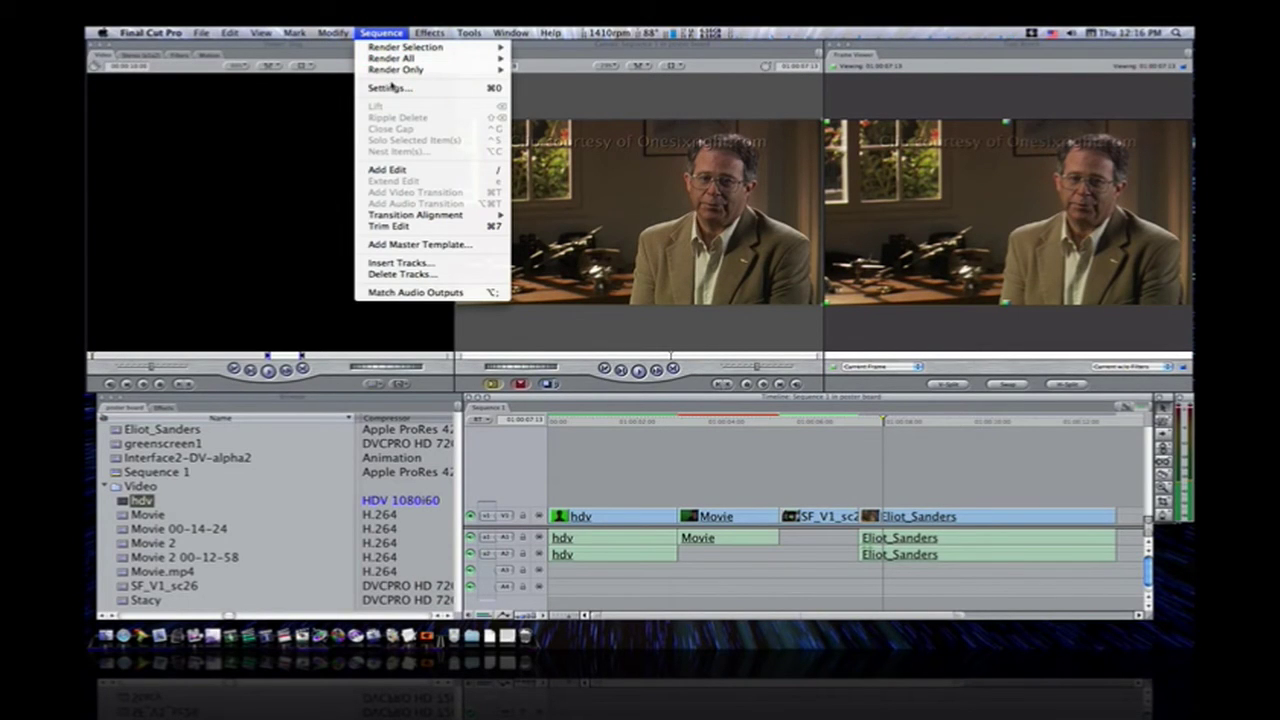
{"action": "left_click", "coordinate": [395, 88]}
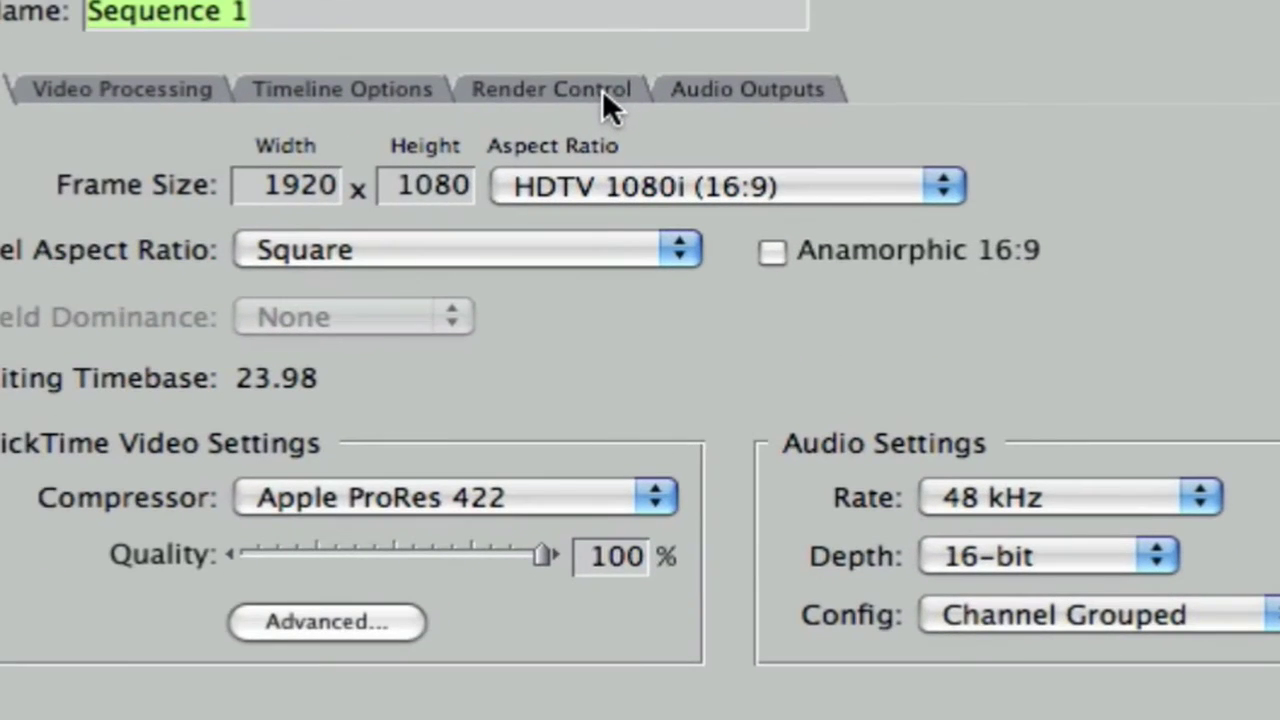
Set the render codec to Apple ProRes 422 [HDV, XDCAM HD/EX only] and apply the settings
{"action": "left_click", "coordinate": [629, 166]}
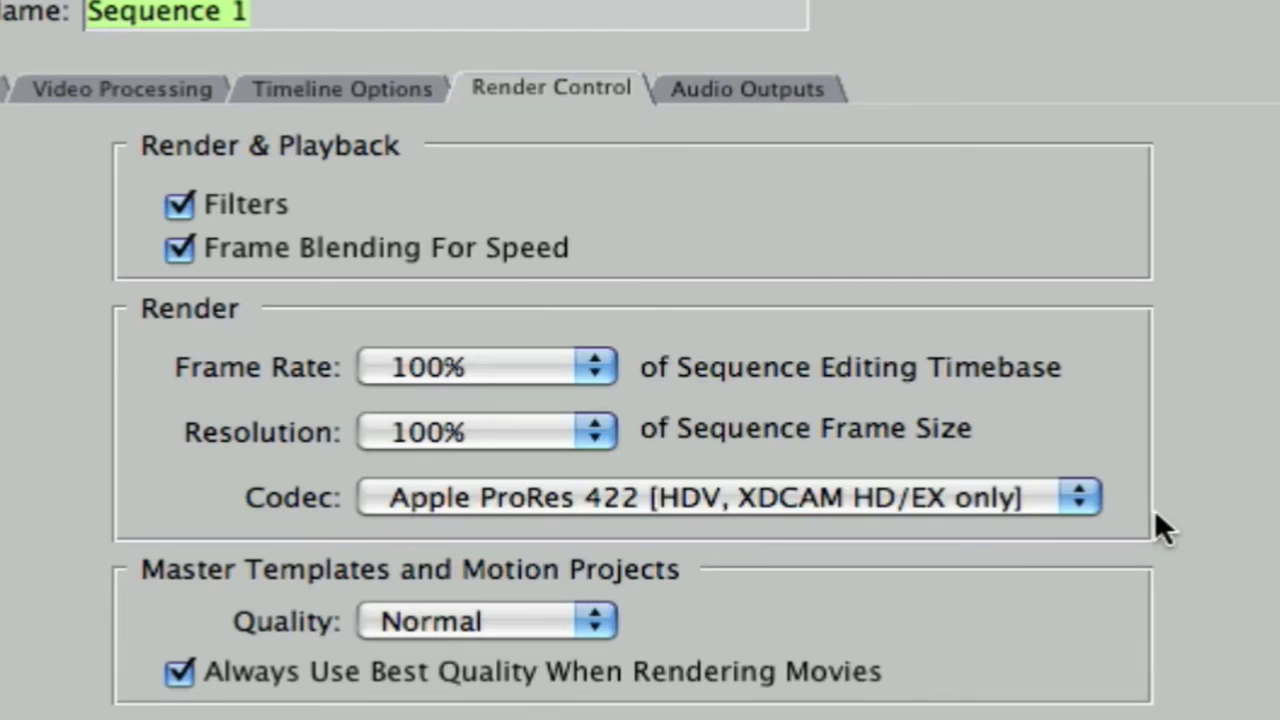
{"action": "left_click", "coordinate": [1080, 497]}
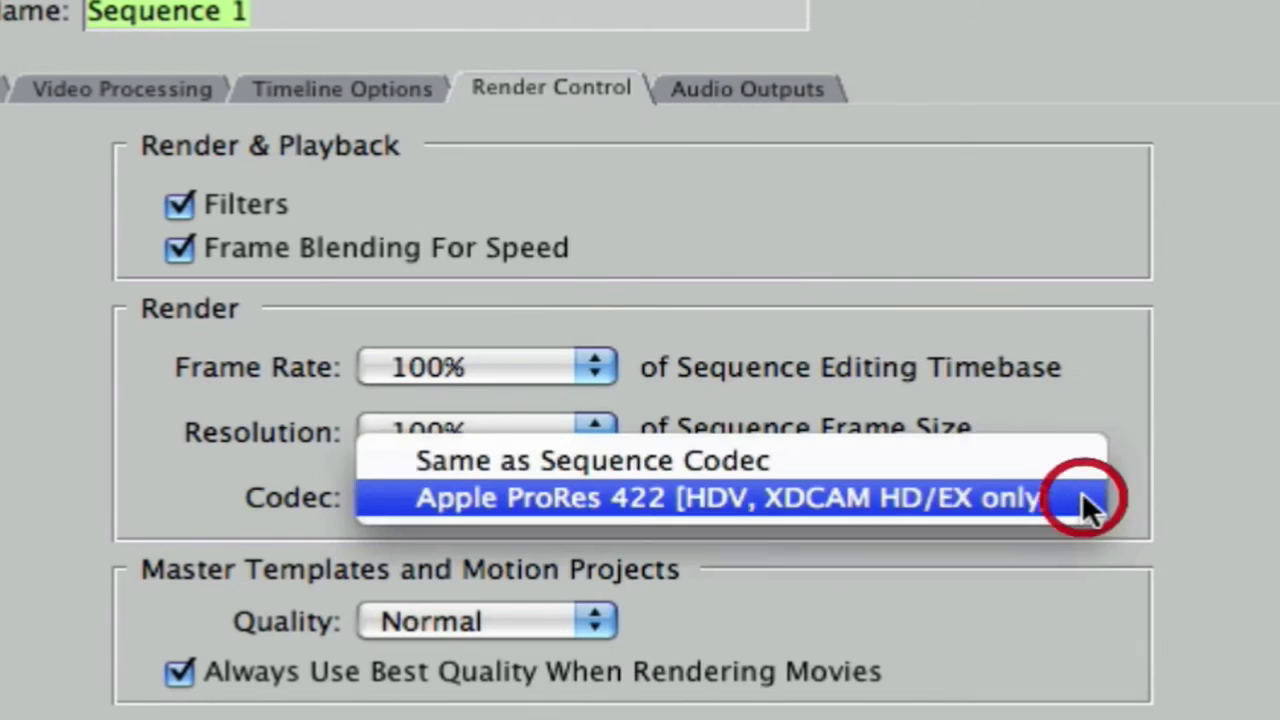
{"action": "left_click", "coordinate": [636, 497]}
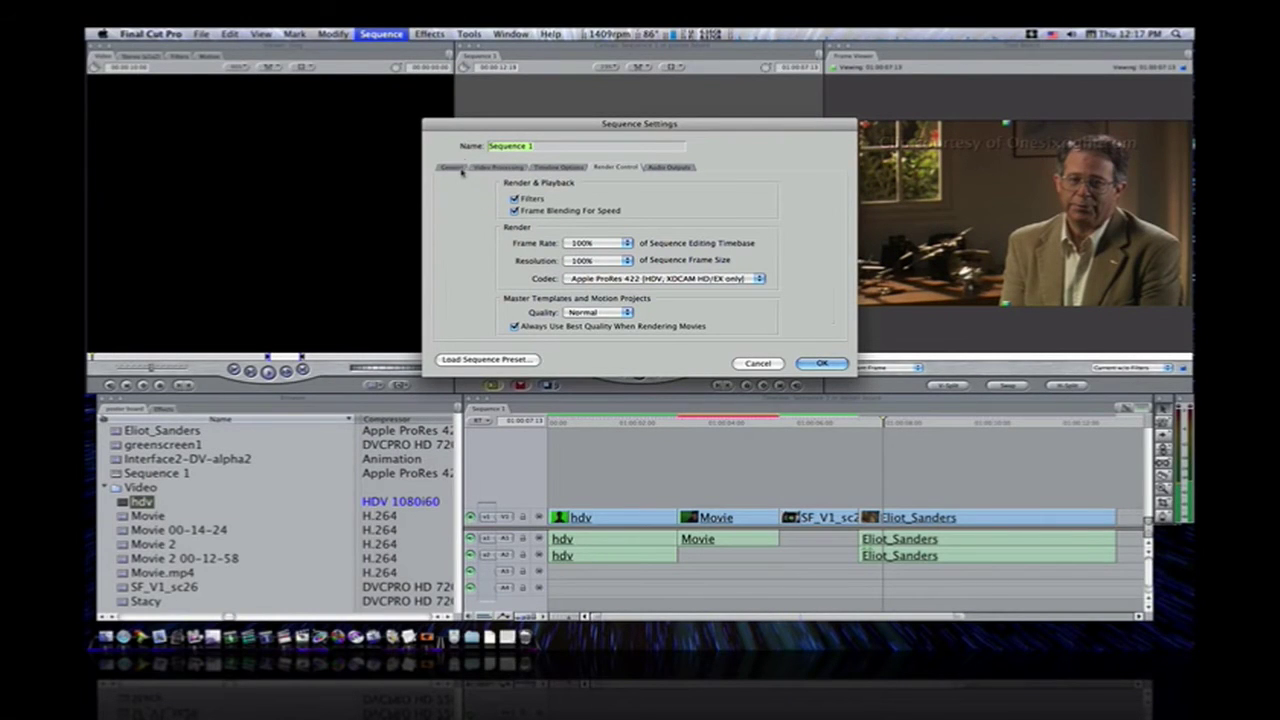
{"action": "left_click", "coordinate": [455, 168]}
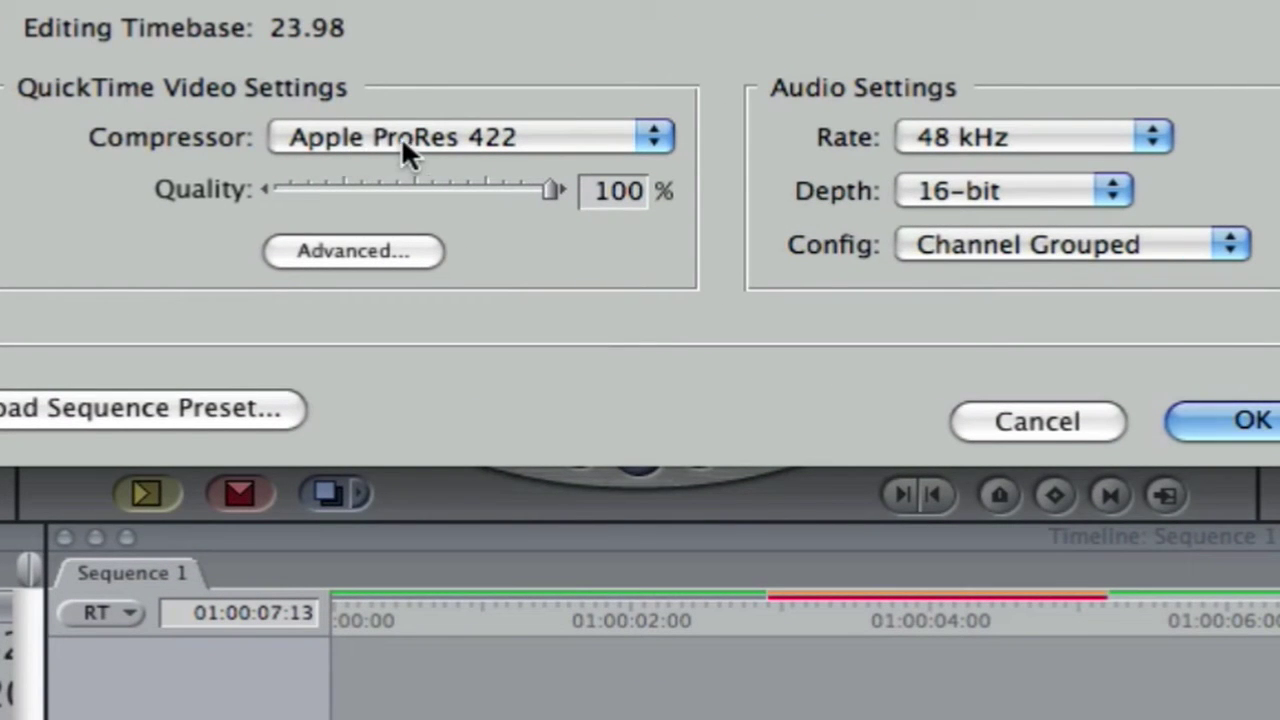
{"action": "left_click", "coordinate": [489, 2]}
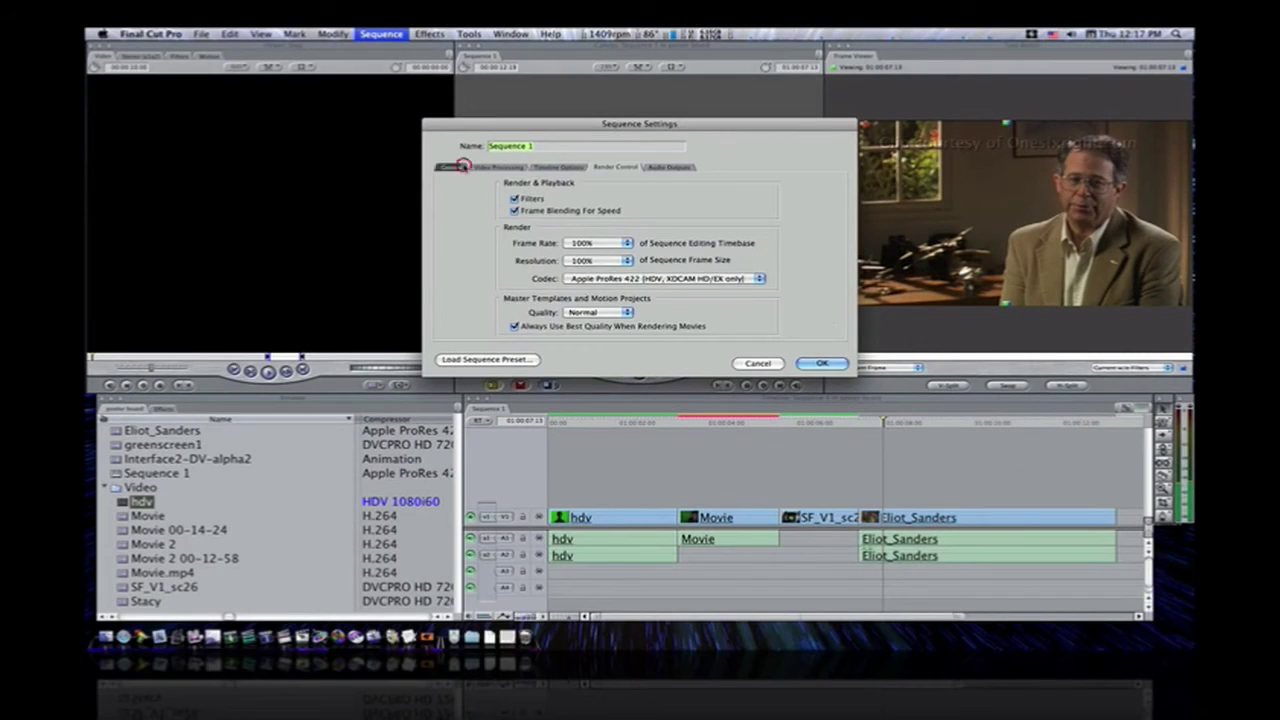
{"action": "left_click", "coordinate": [463, 166]}
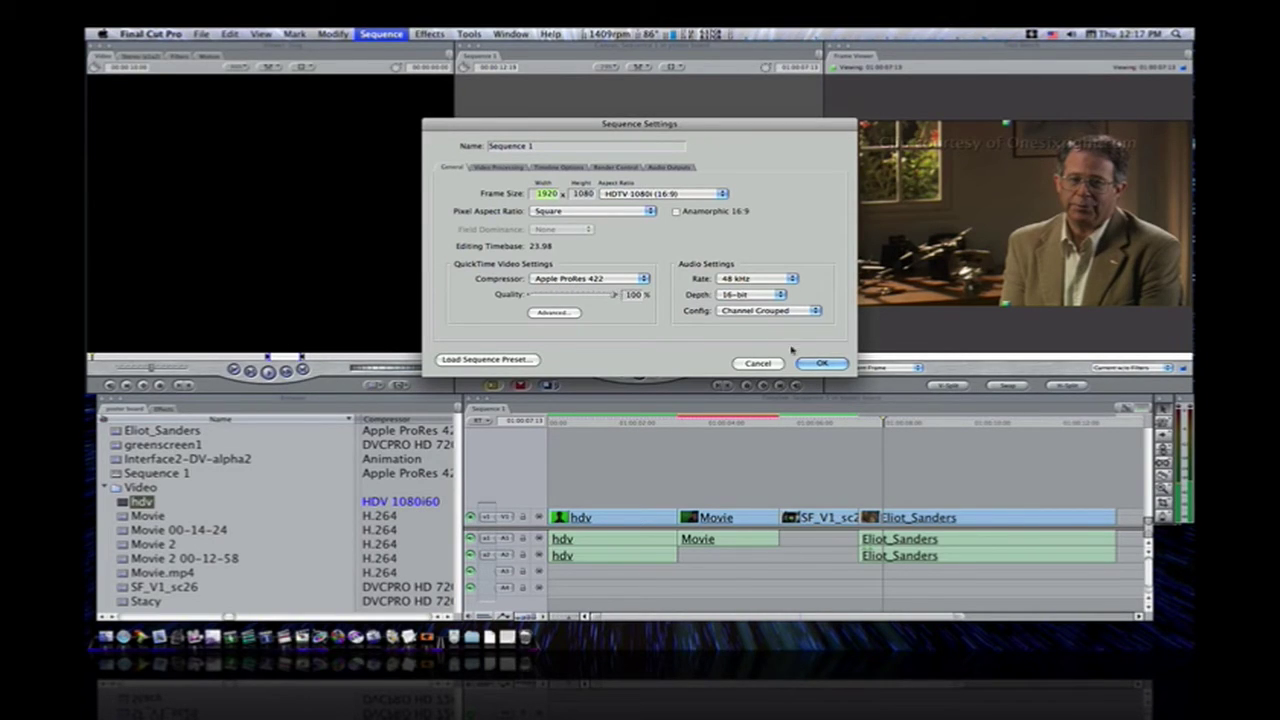
{"action": "left_click", "coordinate": [820, 363]}
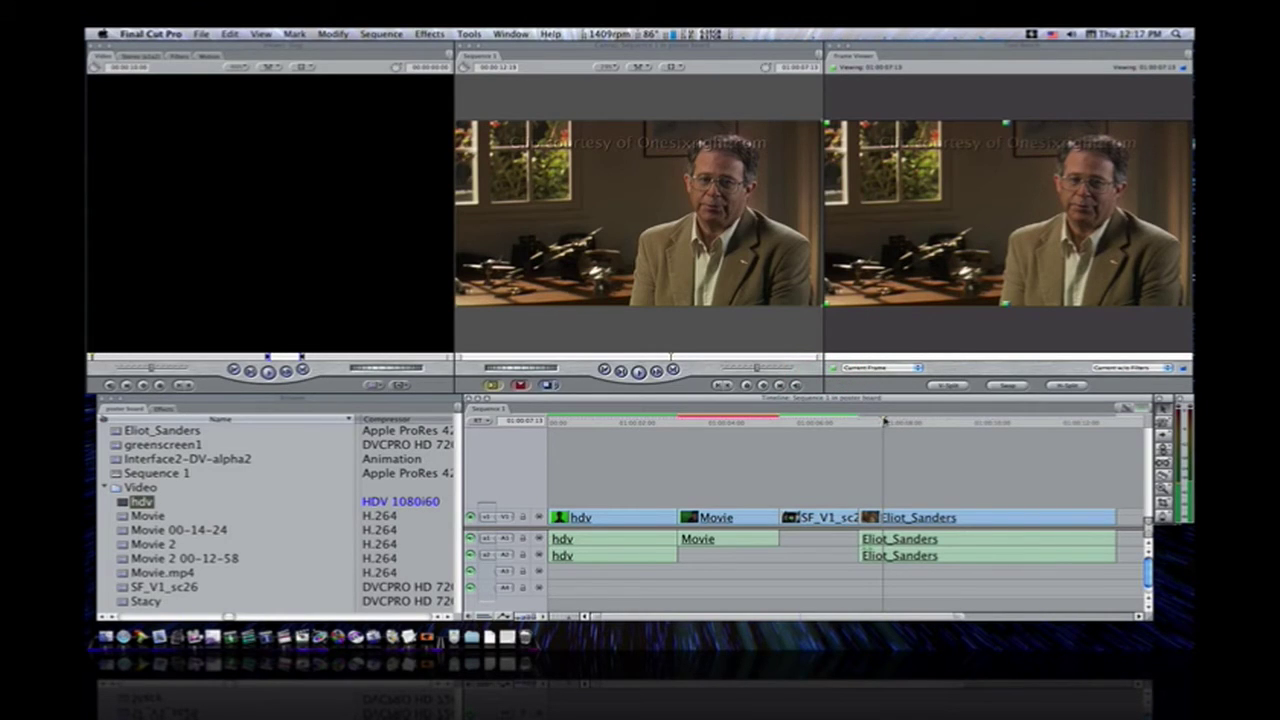
Move the playhead back to 01:00:01:08 in the hdv clip and check the render bar status
{"action": "left_click_drag", "start_coordinate": [882, 424], "coordinate": [608, 447]}
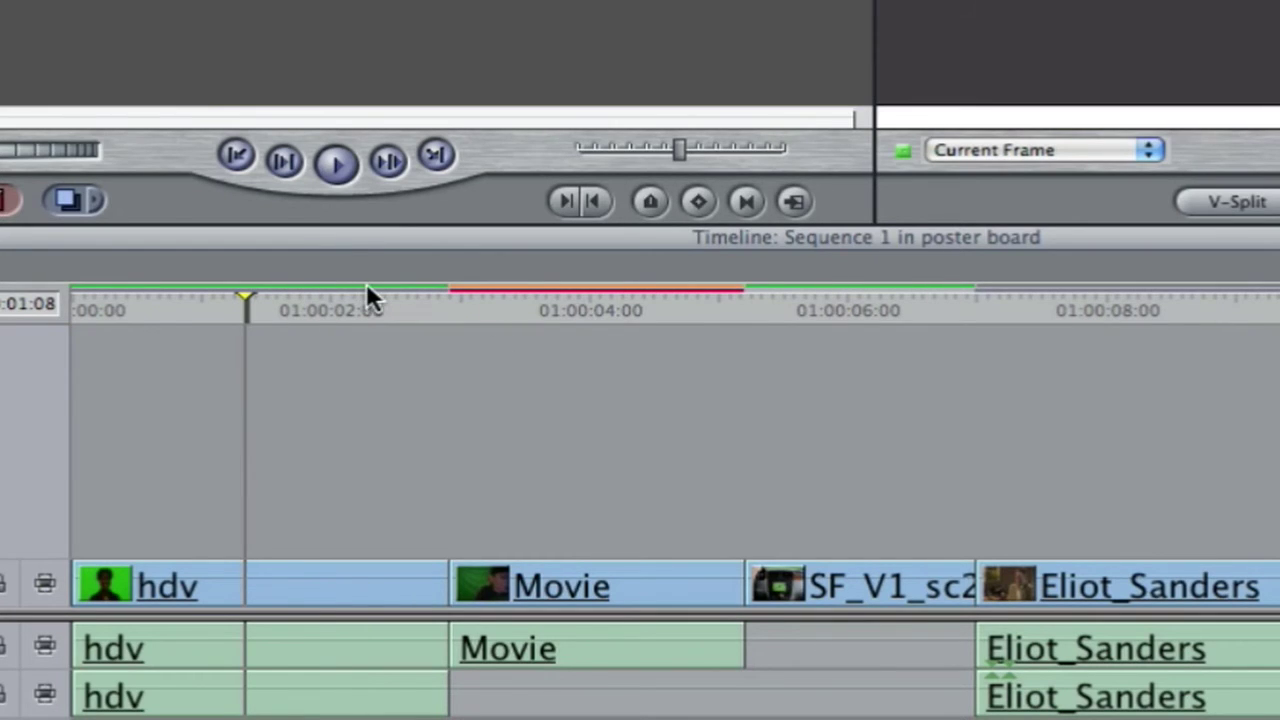
{"action": "mouse_move", "coordinate": [382, 290]}
{"action": "mouse_move", "coordinate": [512, 284]}
{"action": "mouse_move", "coordinate": [473, 284]}
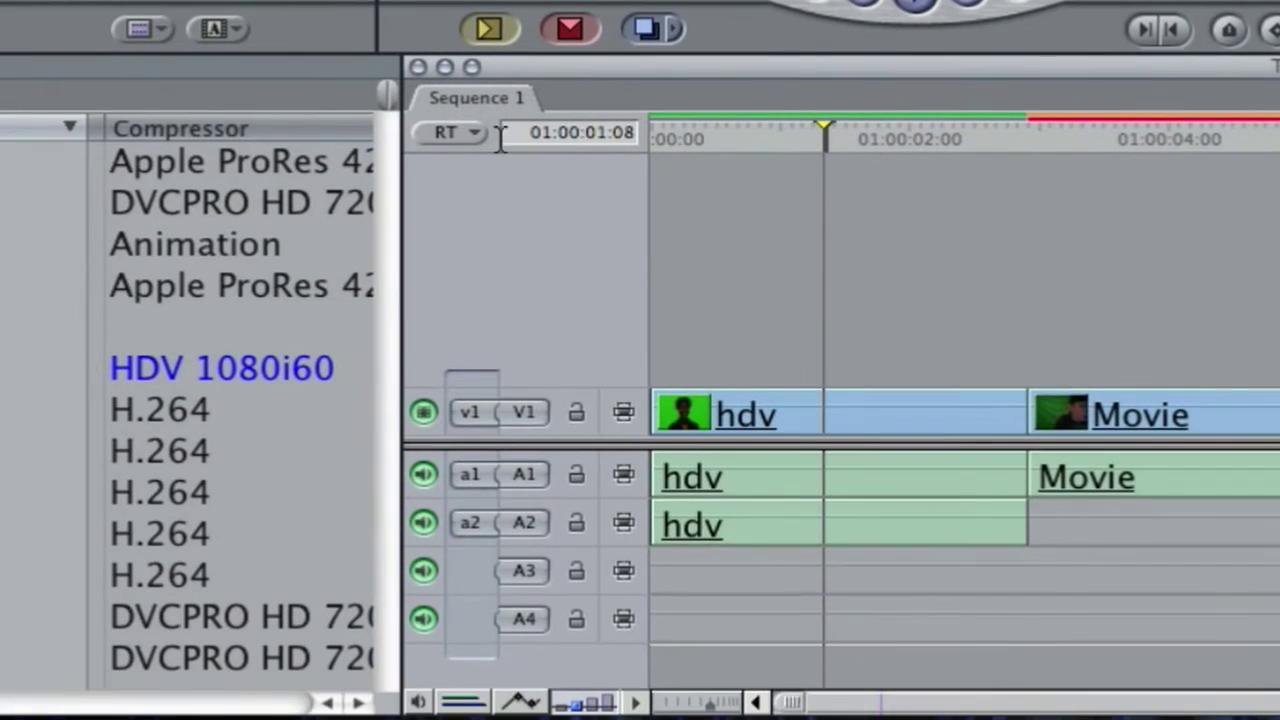
{"action": "left_click", "coordinate": [447, 130]}
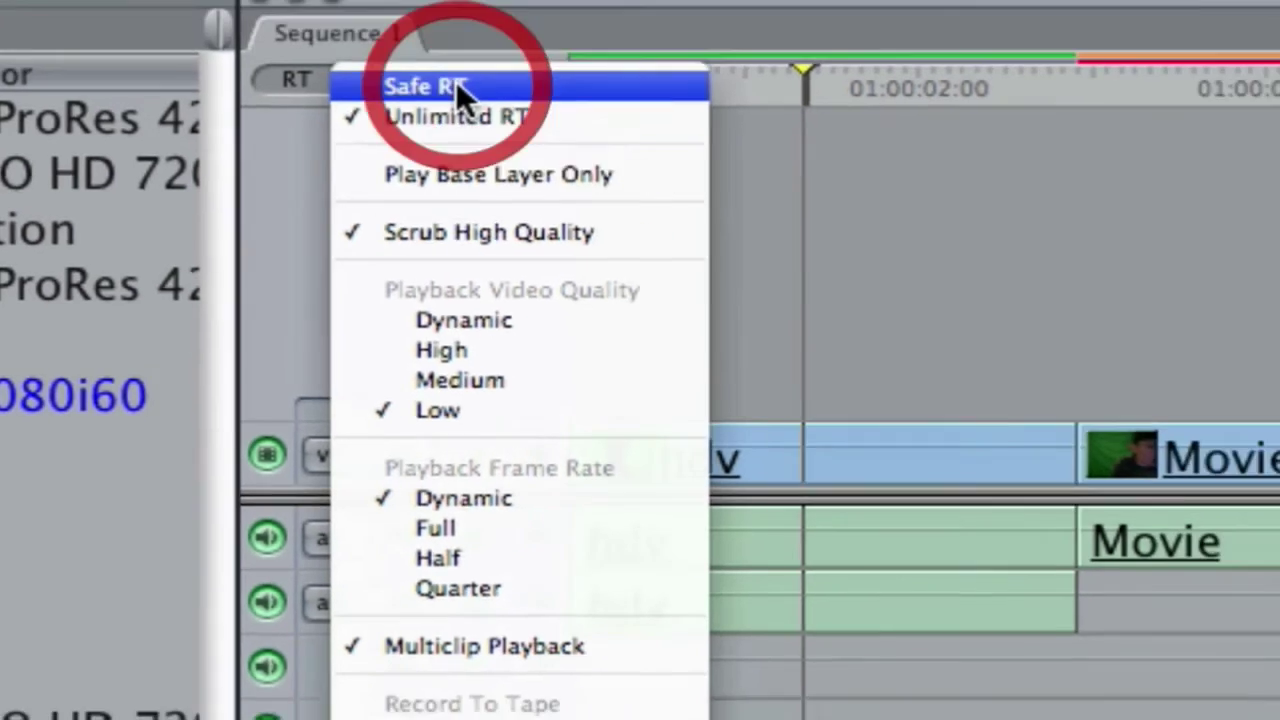
{"action": "left_click", "coordinate": [456, 84]}
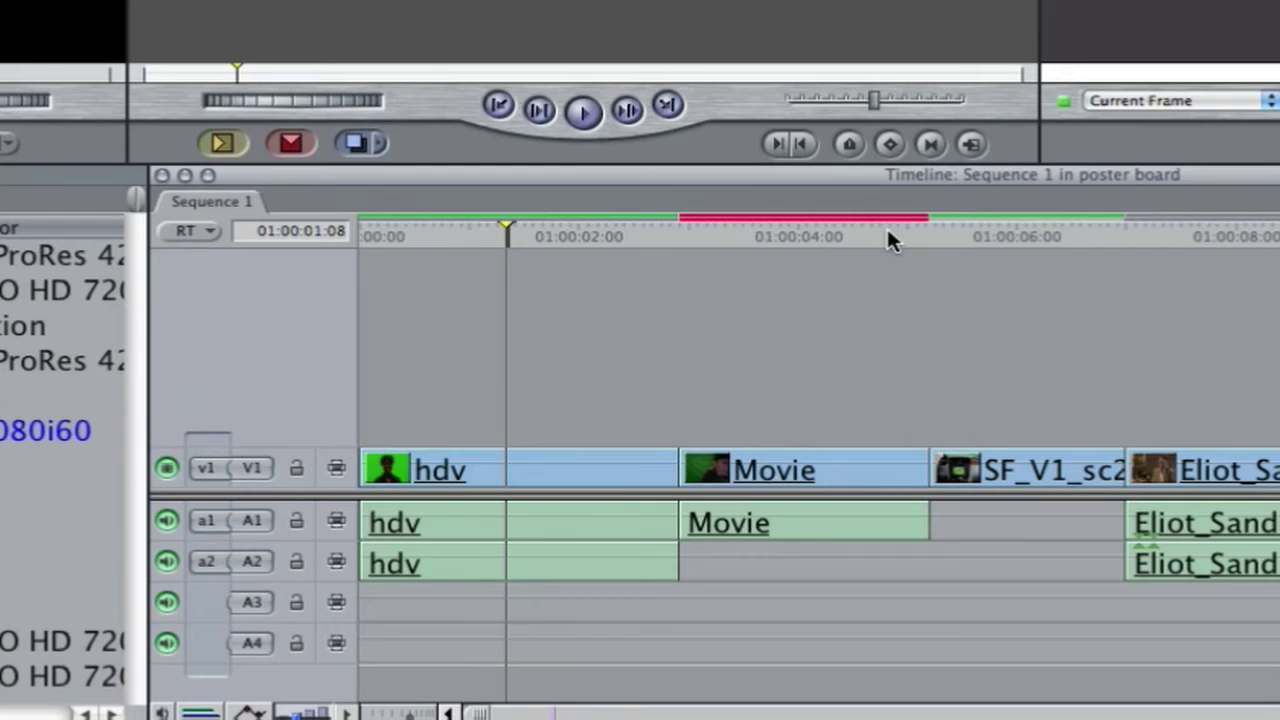
{"action": "left_click", "coordinate": [185, 229]}
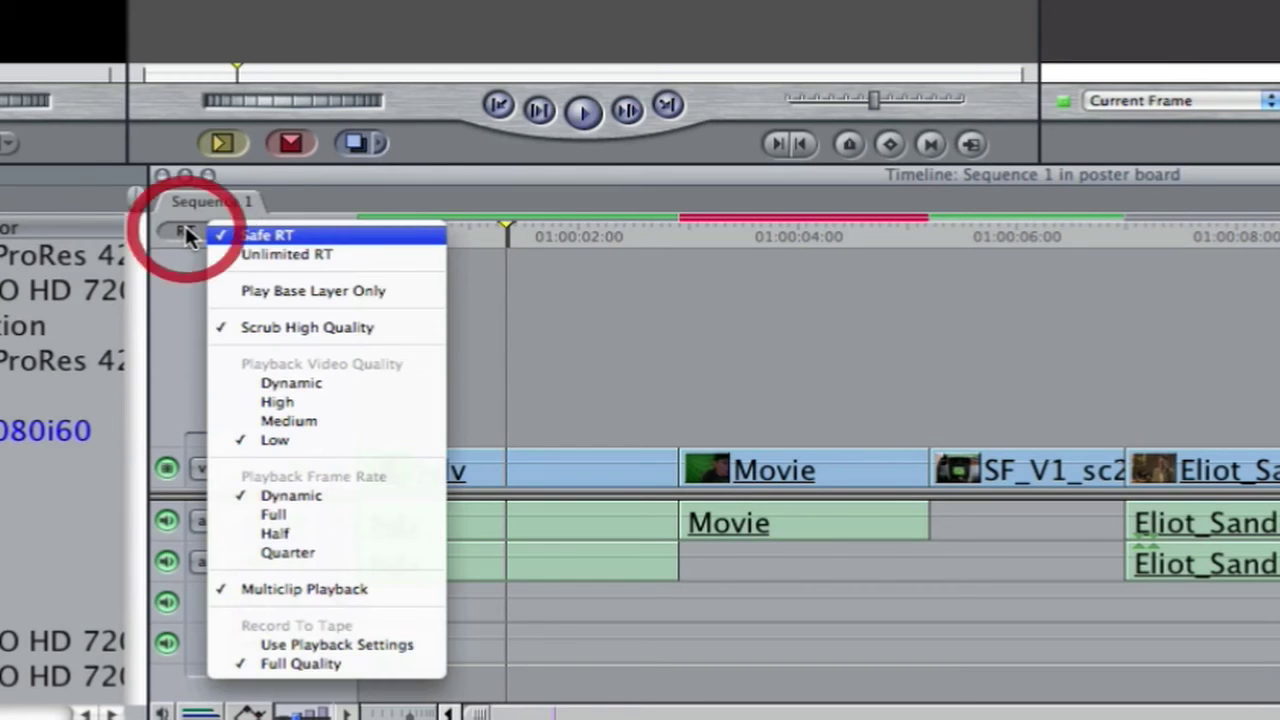
{"action": "left_click", "coordinate": [237, 254]}
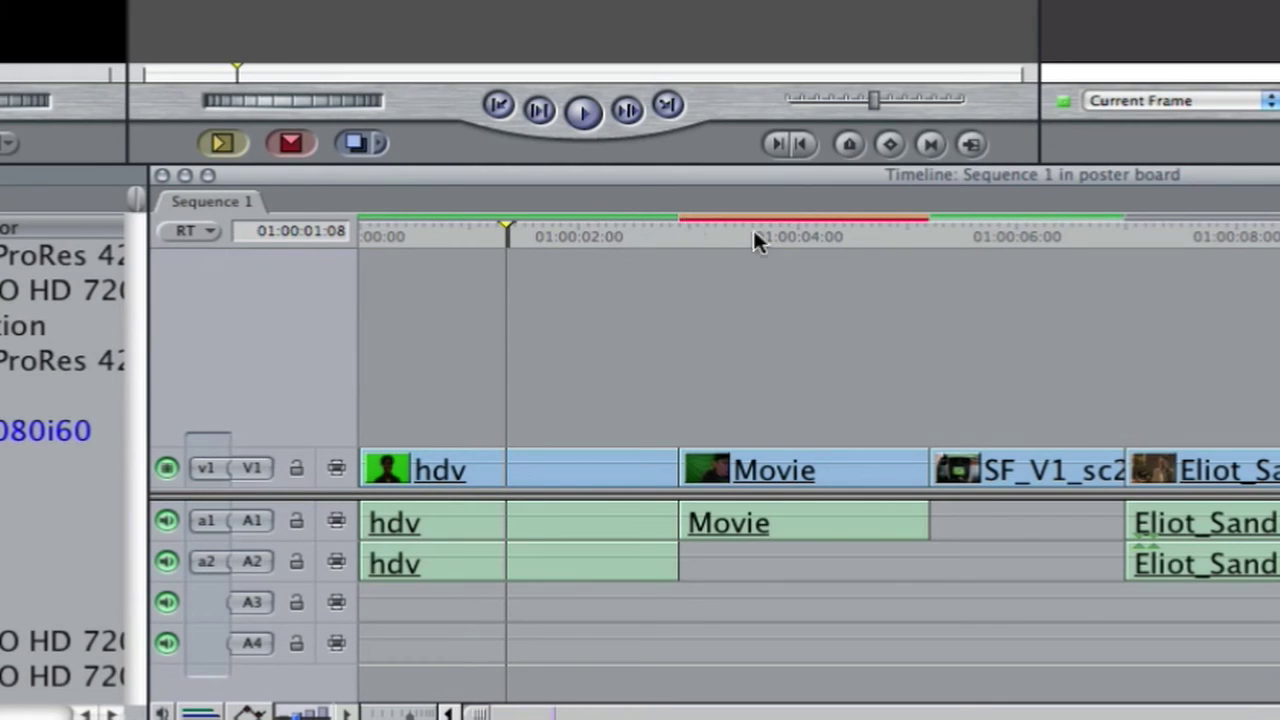
{"action": "left_click", "coordinate": [222, 226]}
{"action": "left_click", "coordinate": [211, 228]}
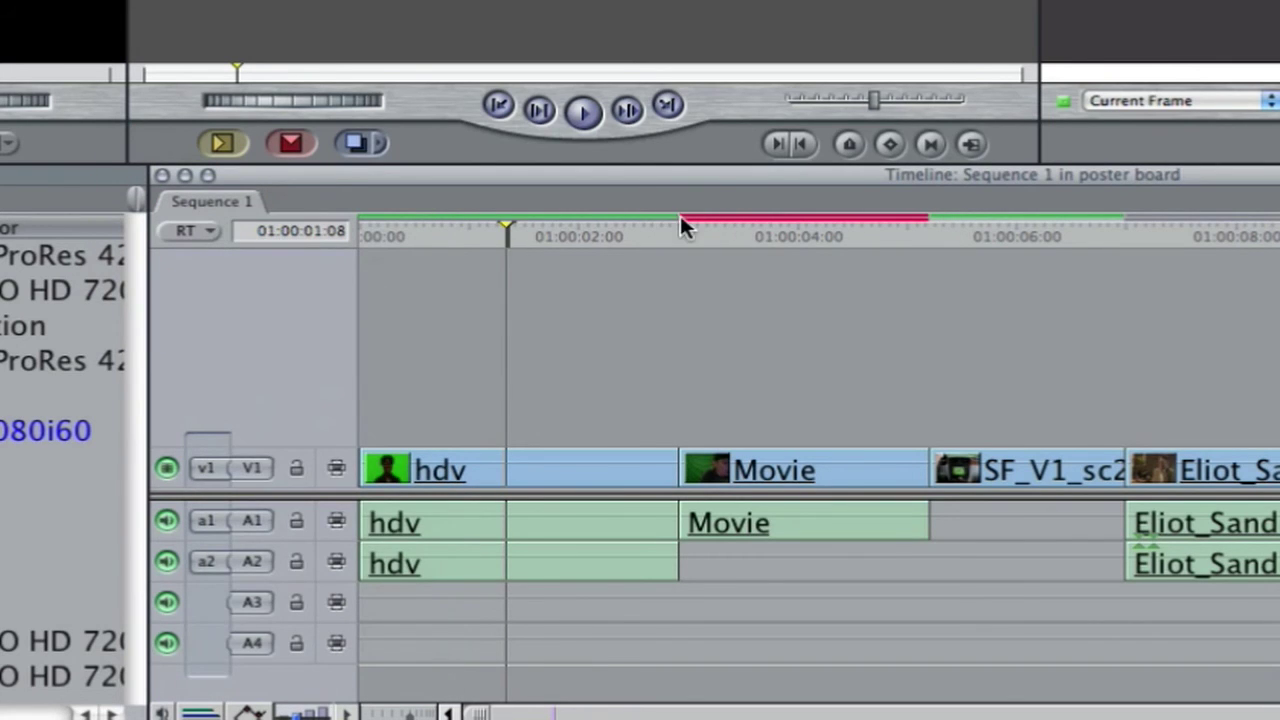
{"action": "left_click", "coordinate": [199, 231]}
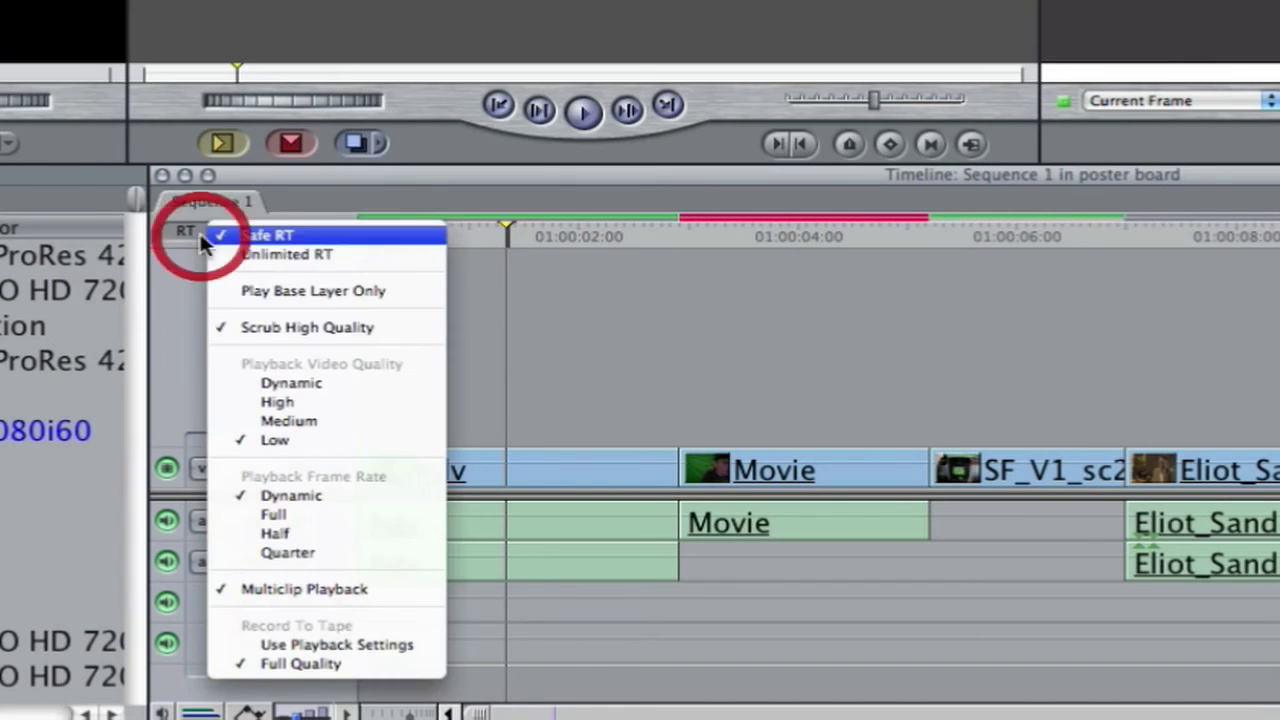
{"action": "left_click", "coordinate": [220, 256]}
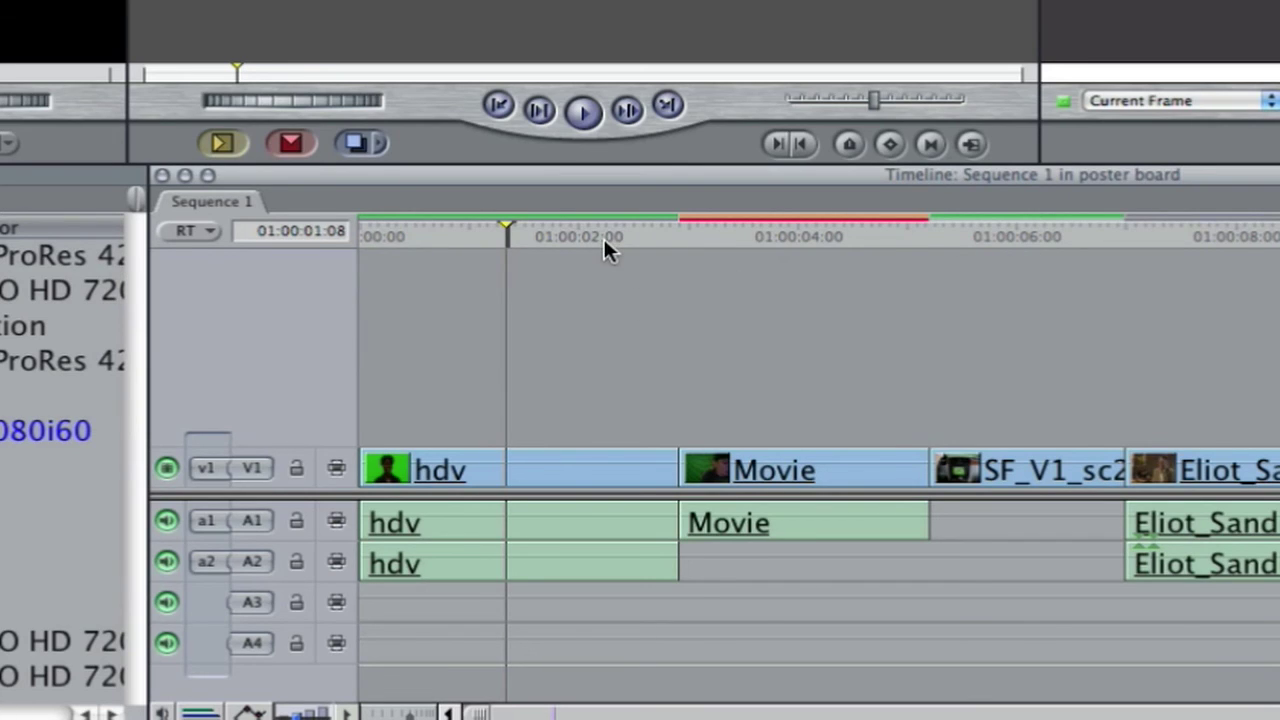
{"action": "left_click", "coordinate": [171, 233]}
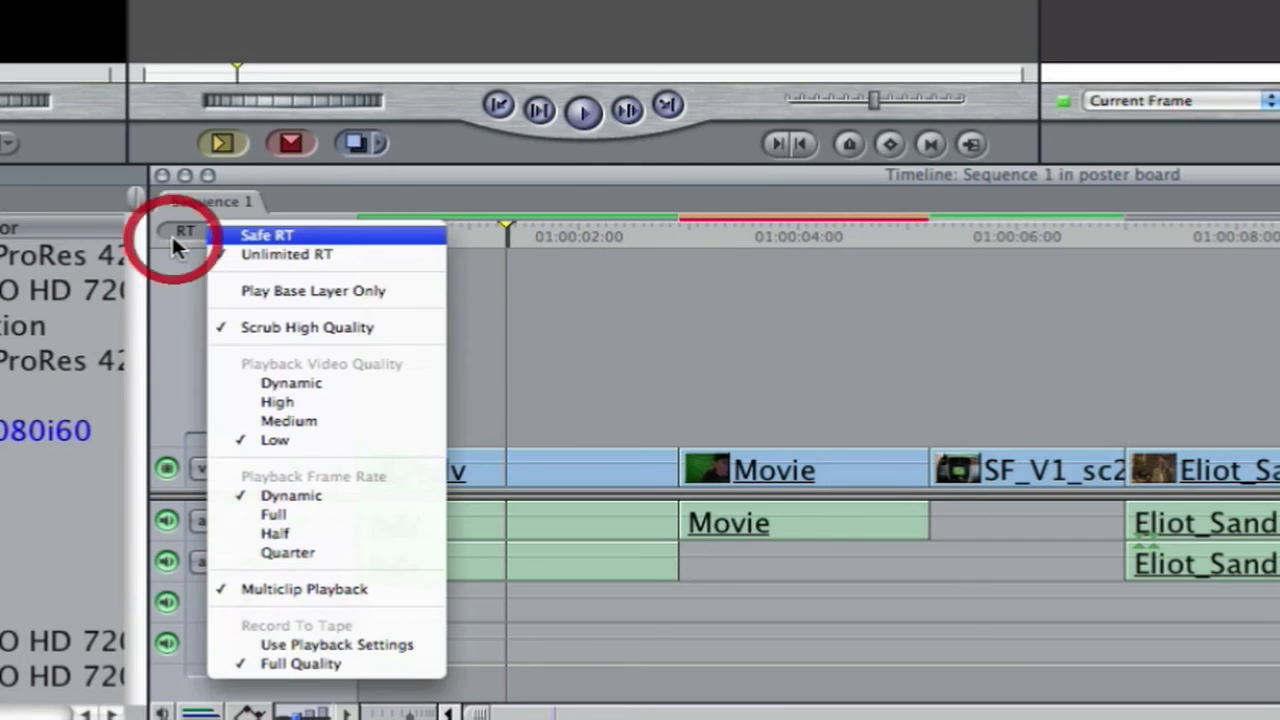
{"action": "left_click", "coordinate": [321, 441]}
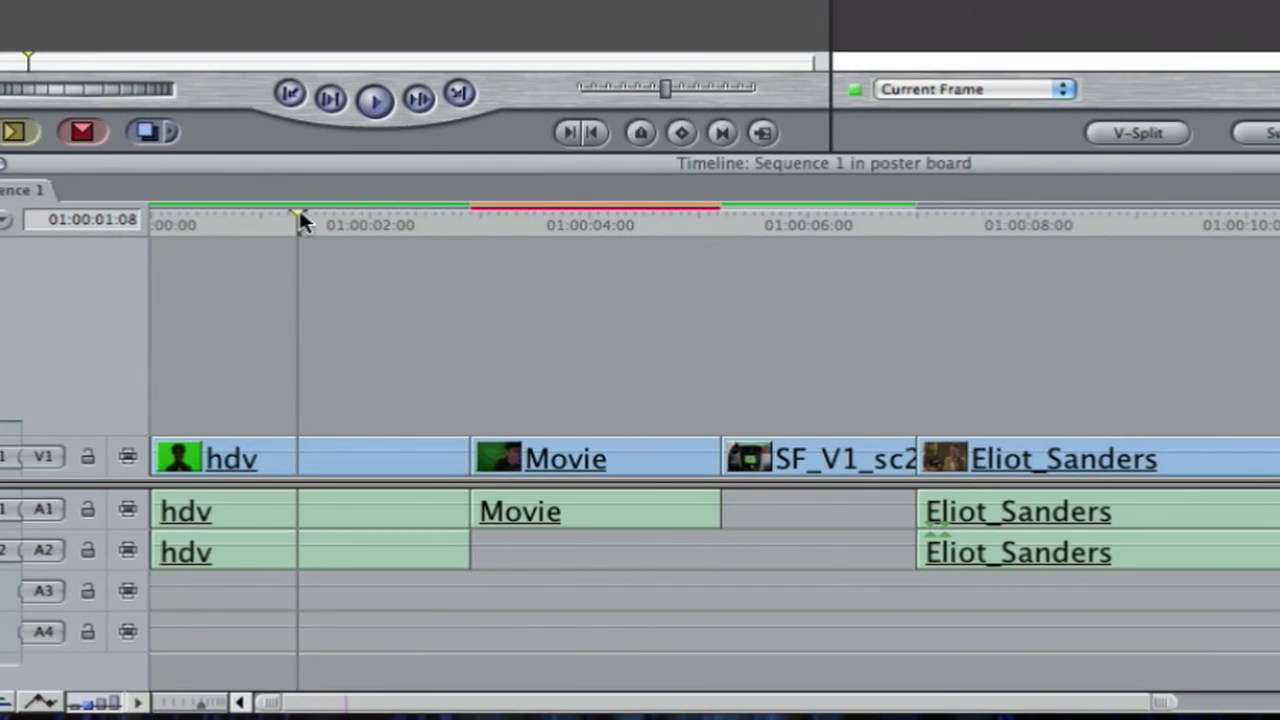
Move the playhead to 01:00:01:01, then marquee-select all clips on V1, A1 and A2
{"action": "left_click_drag", "start_coordinate": [300, 218], "coordinate": [251, 221]}
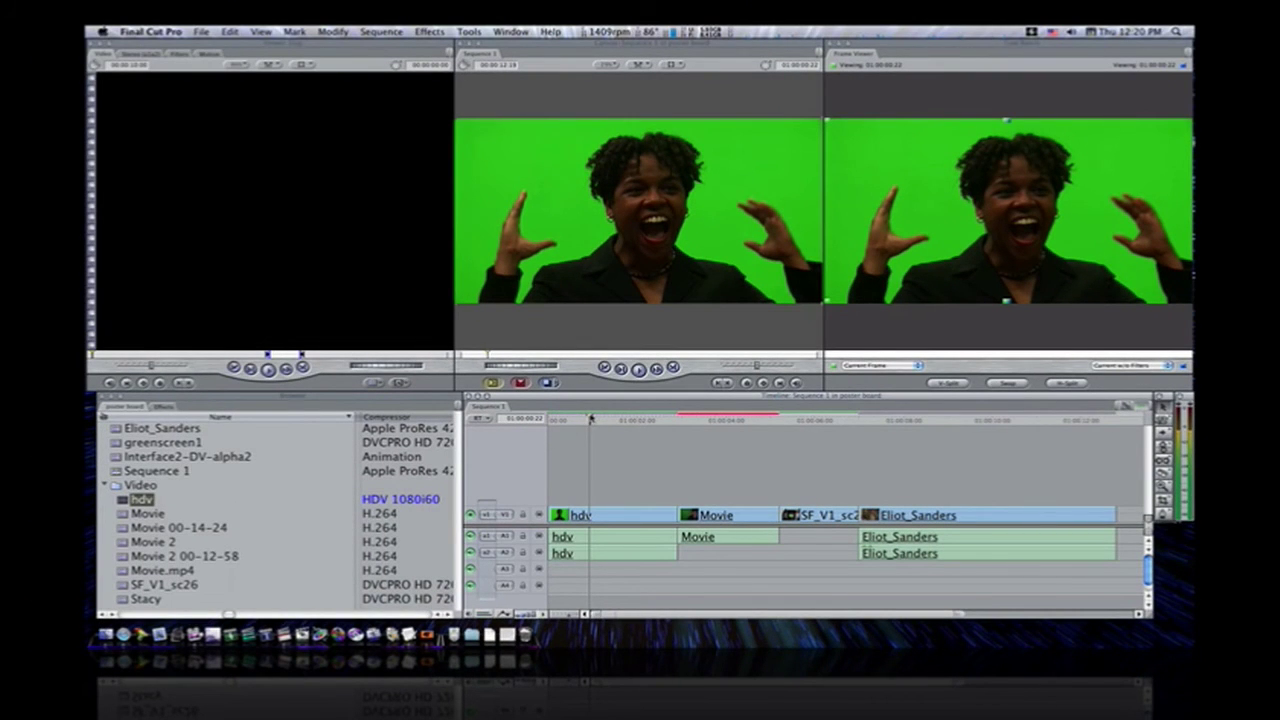
{"action": "left_click_drag", "start_coordinate": [589, 419], "coordinate": [595, 420]}
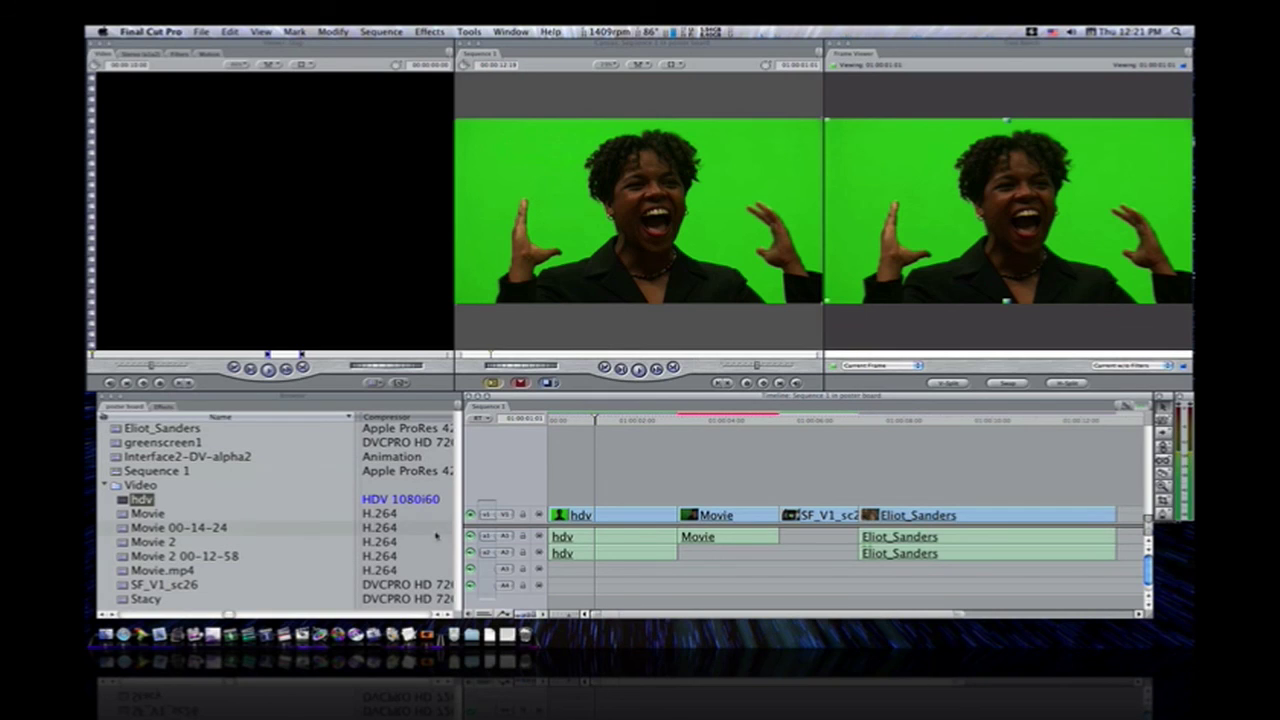
{"action": "left_click_drag", "start_coordinate": [580, 478], "coordinate": [920, 563]}
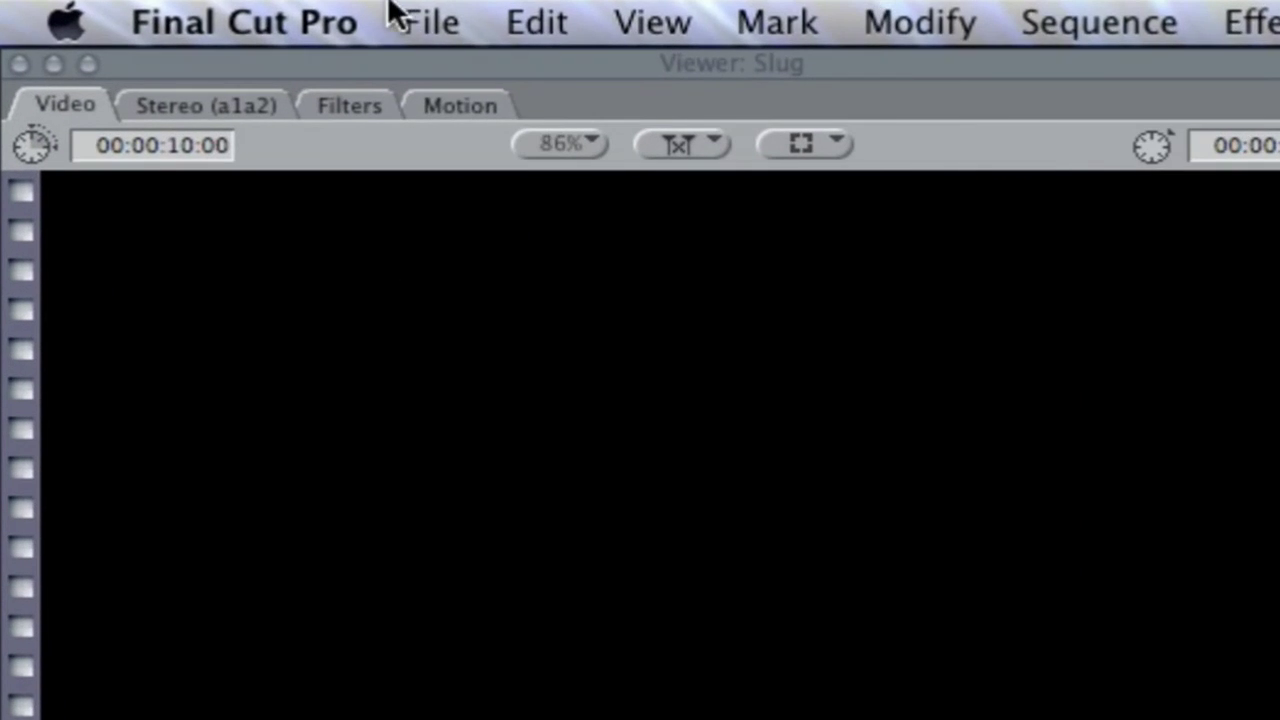
Open the Media Manager and set Recompress media using to Apple ProRes 422 NTSC 48 kHz
{"action": "left_click", "coordinate": [305, 26]}
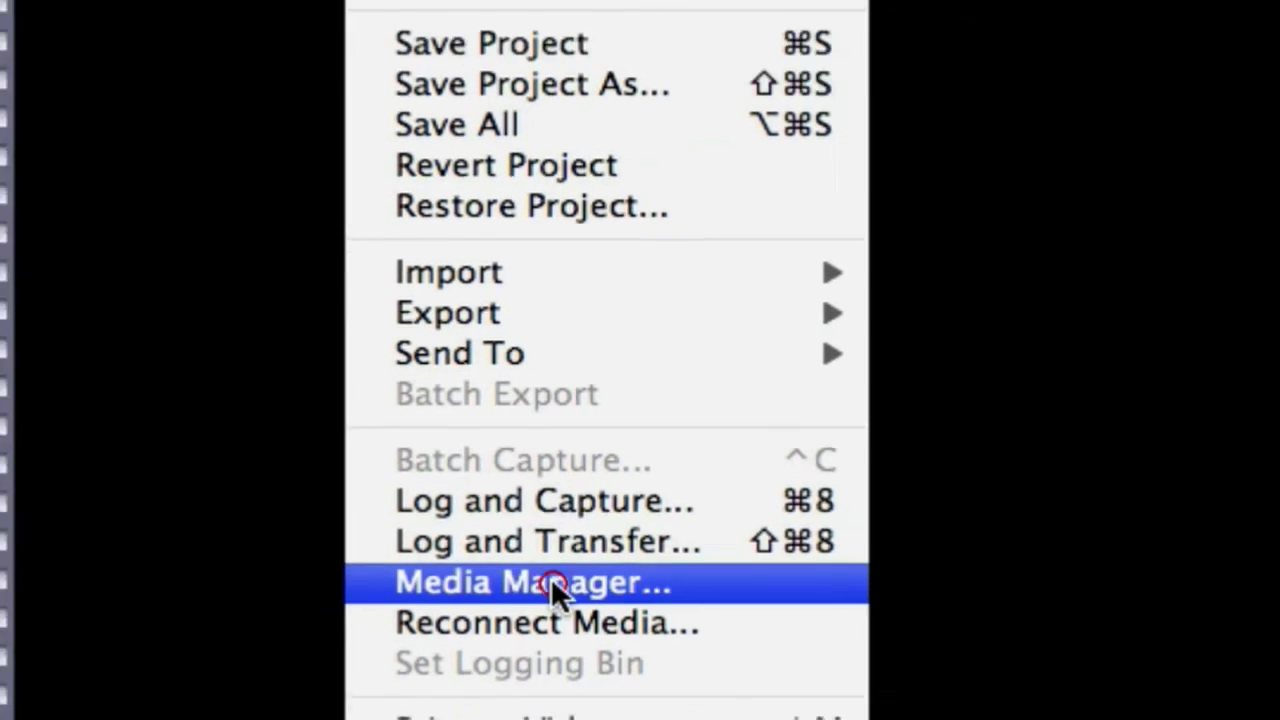
{"action": "left_click", "coordinate": [560, 605]}
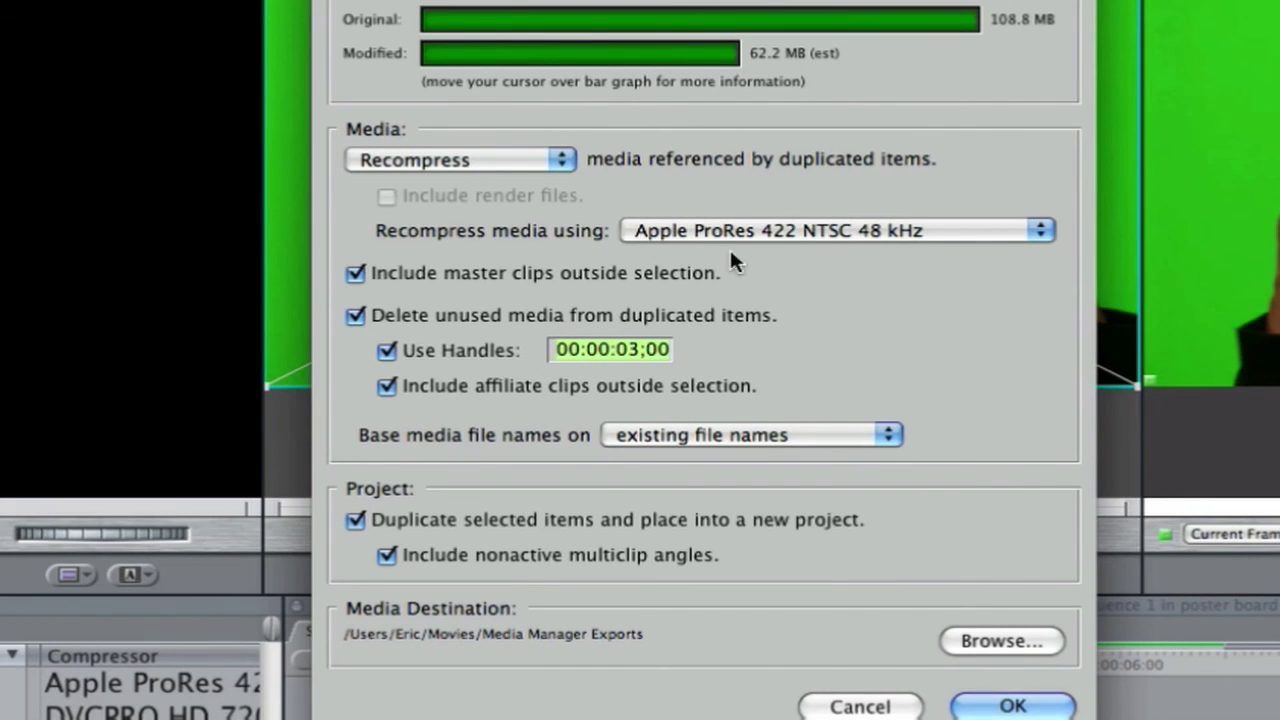
{"action": "left_click", "coordinate": [1039, 232]}
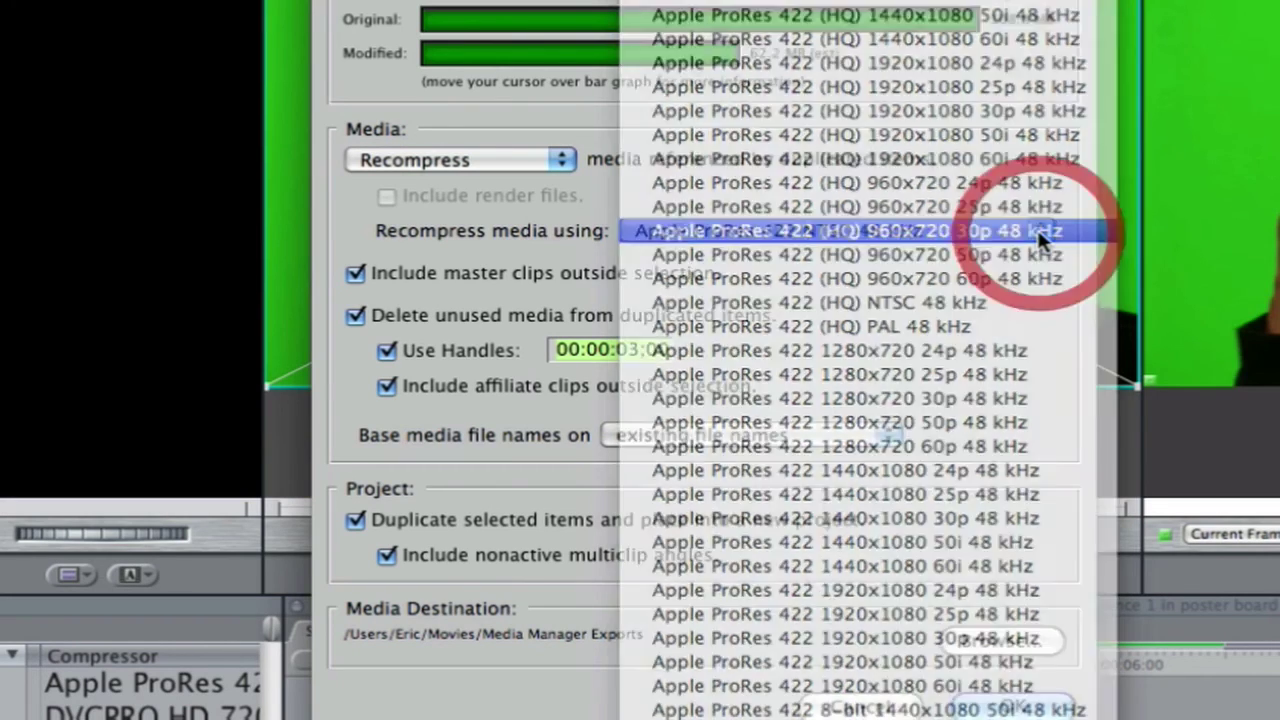
{"action": "left_click", "coordinate": [1040, 232]}
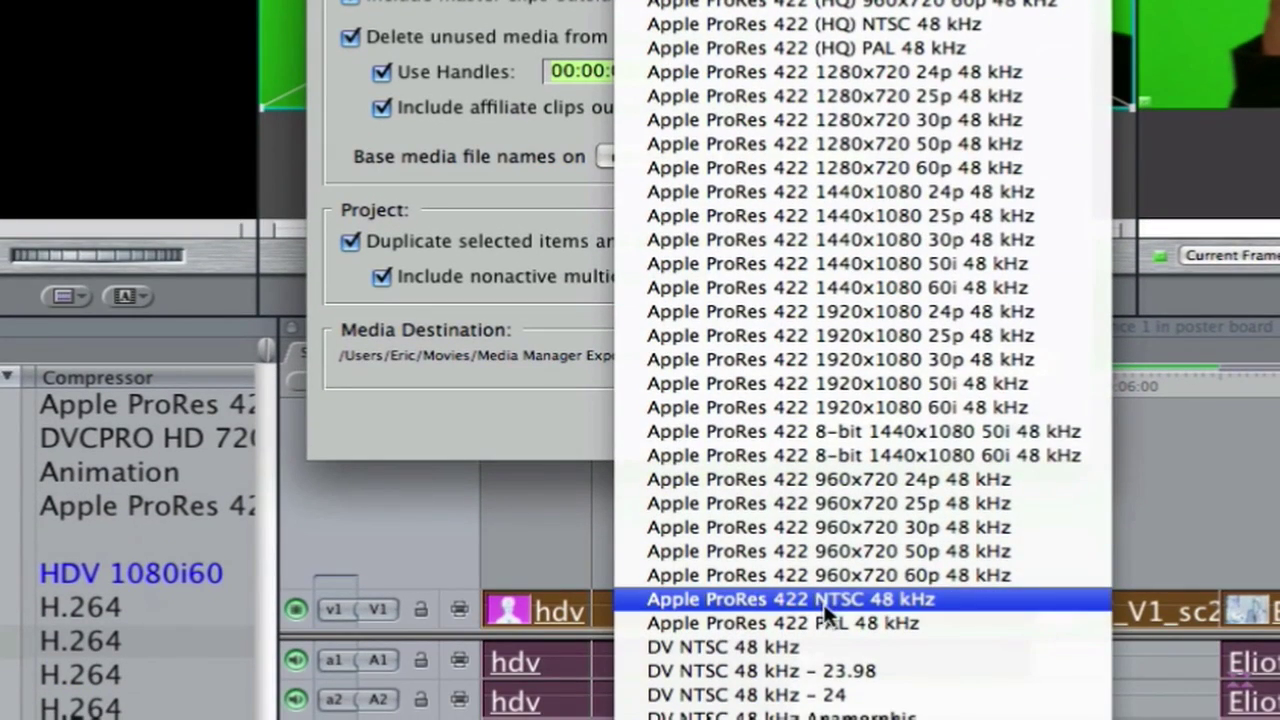
{"action": "left_click", "coordinate": [853, 602]}
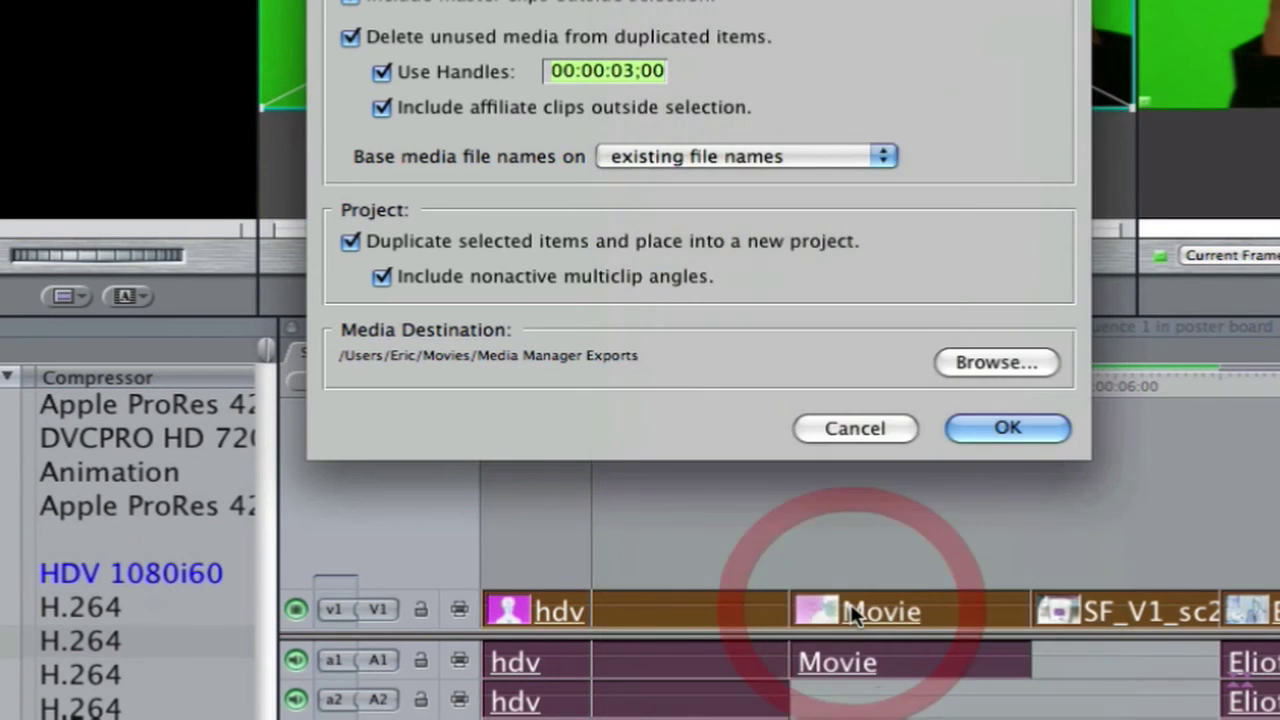